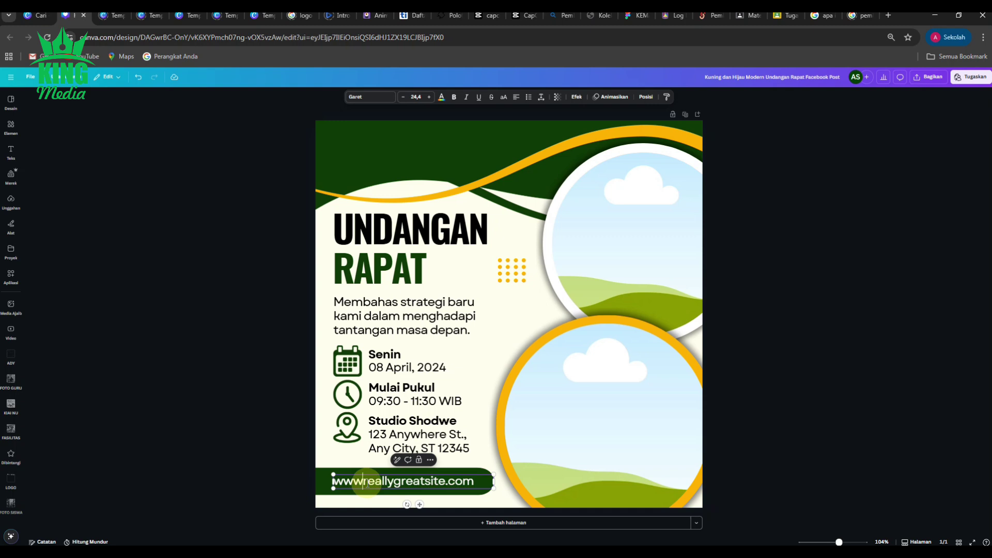
Replace the placeholder website address in the footer bar with smkypm3taman.sch.id.
key("BackSpace")
key("BackSpace")
key("BackSpace")
key("BackSpace")
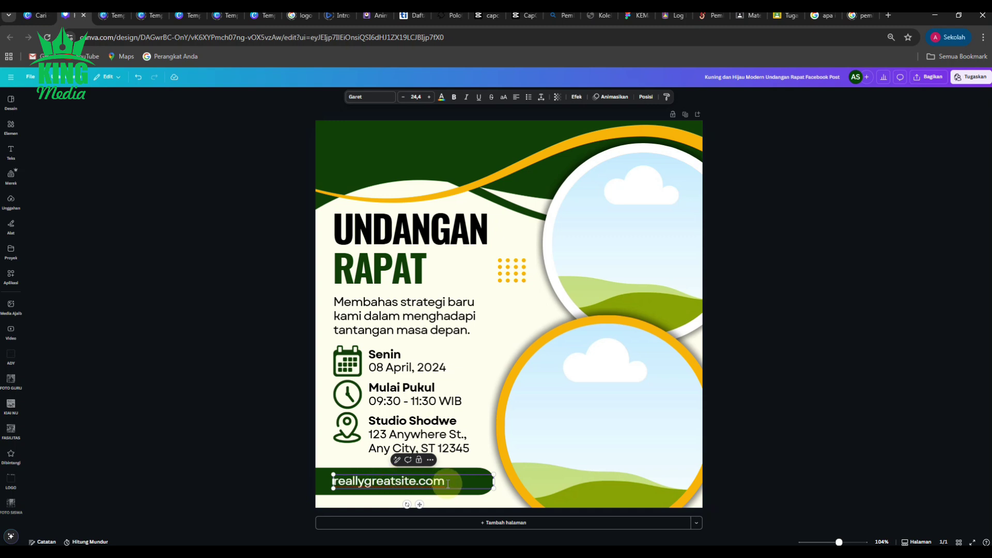
type("smkypm3t")
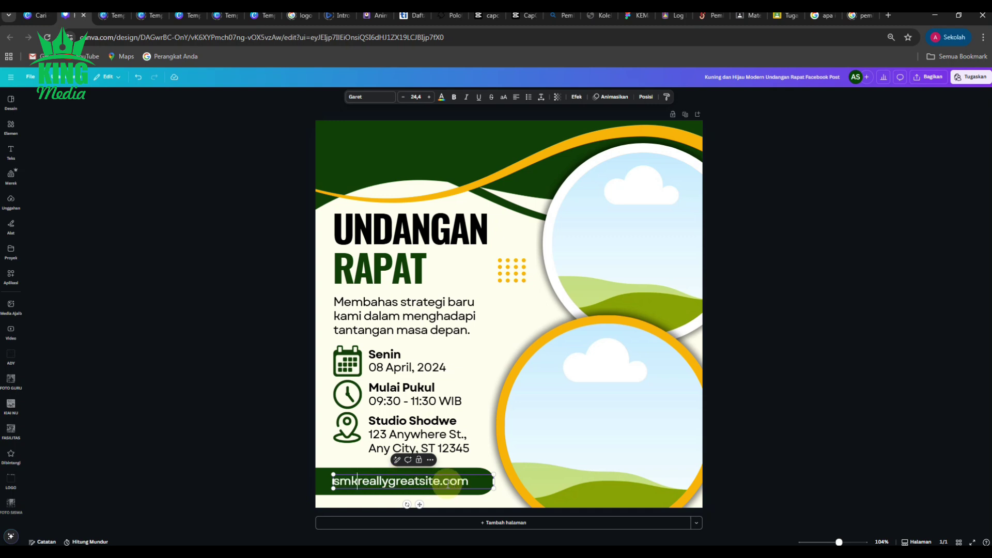
type("aman")
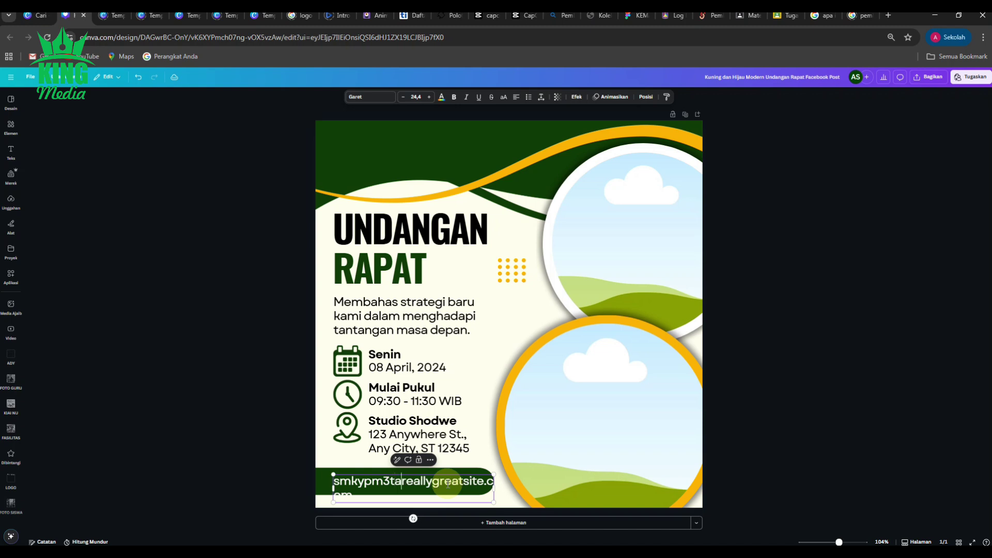
type(".sch")
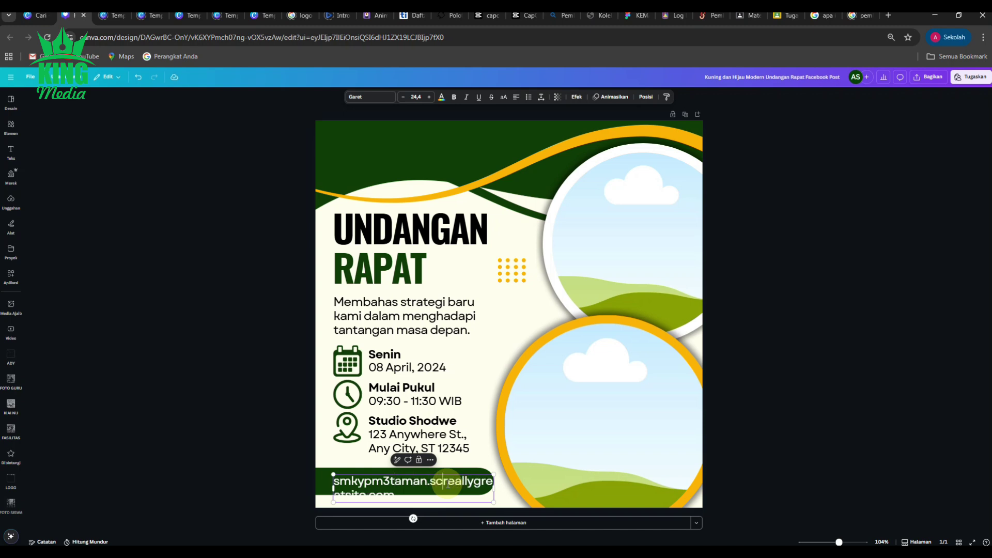
type(".id")
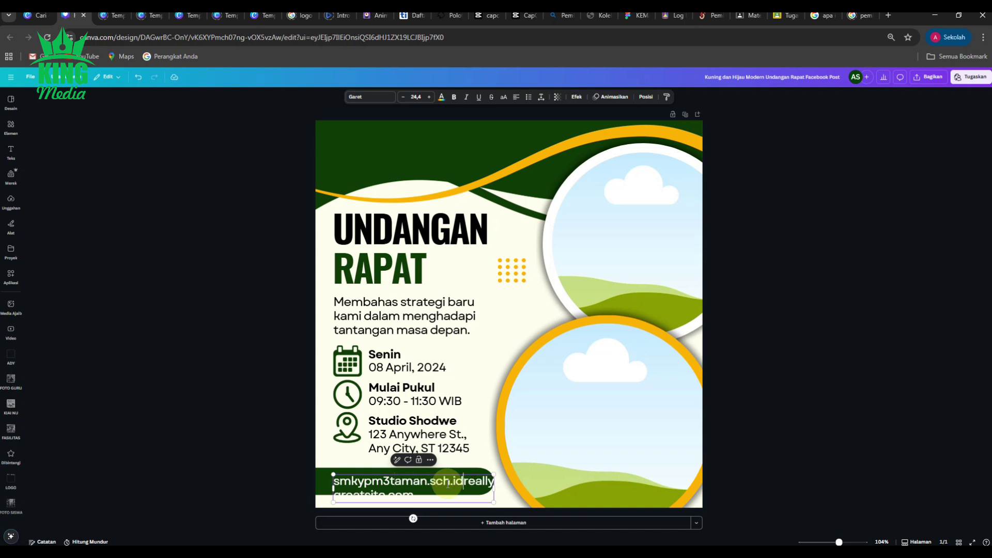
key("Delete")
key("Delete")
key("Delete")
key("Delete")
key("Delete")
key("Delete")
key("Delete")
key("Delete")
key("Delete")
key("Delete")
key("Delete")
key("Delete")
key("Delete")
key("Delete")
key("Delete")
key("Delete")
key("Delete")
key("Delete")
key("Delete")
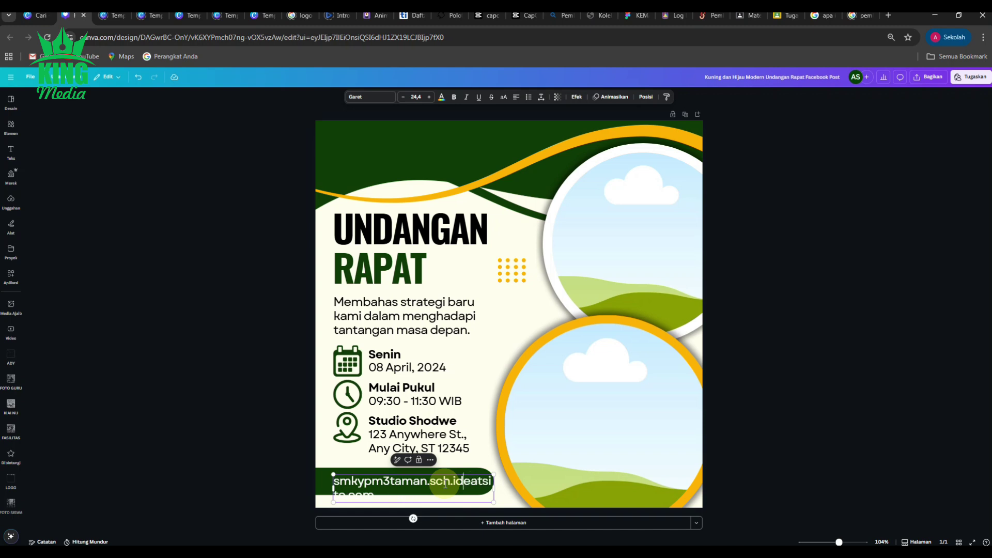
left_click(215, 475)
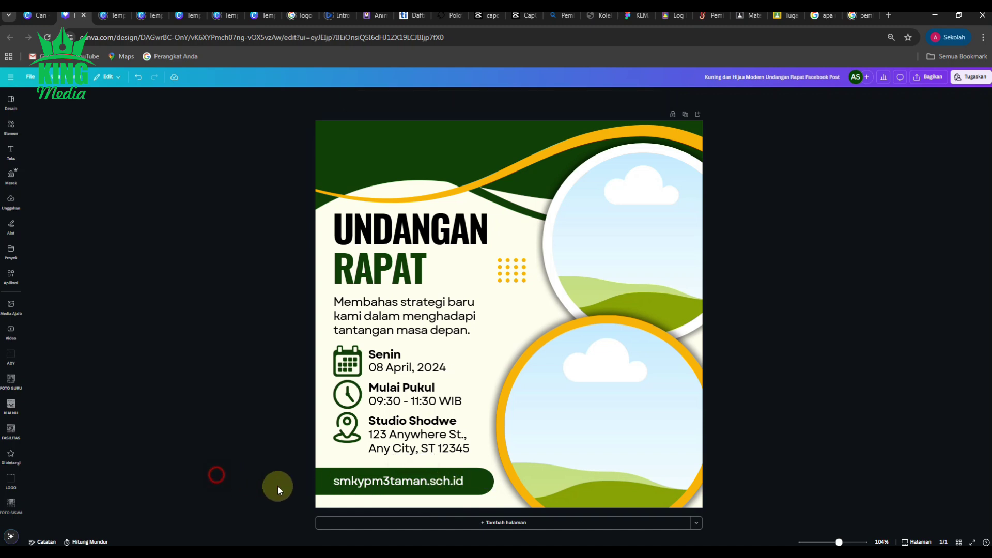
Try a solid purple fill on the green bar behind the website address, and undo the colour change.
left_click(318, 486)
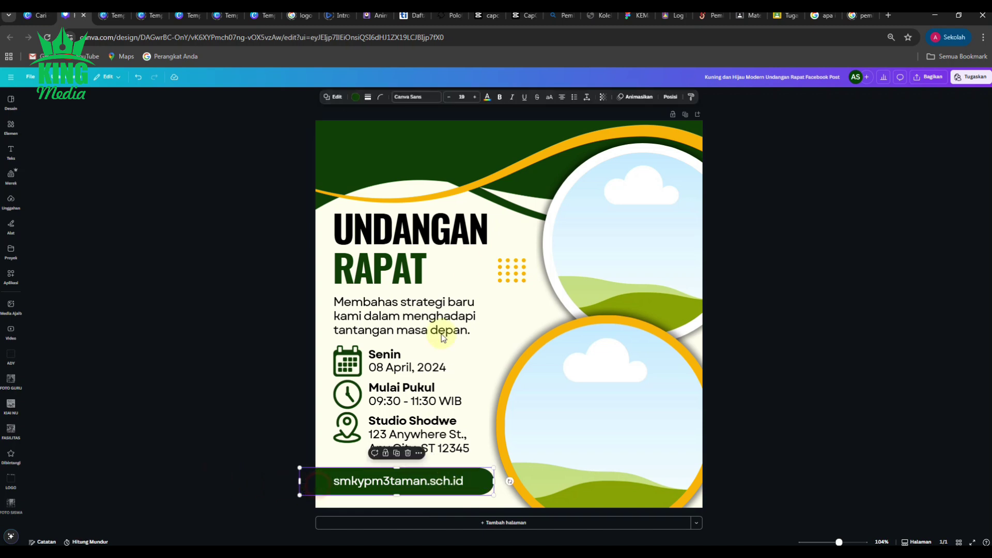
left_click(355, 97)
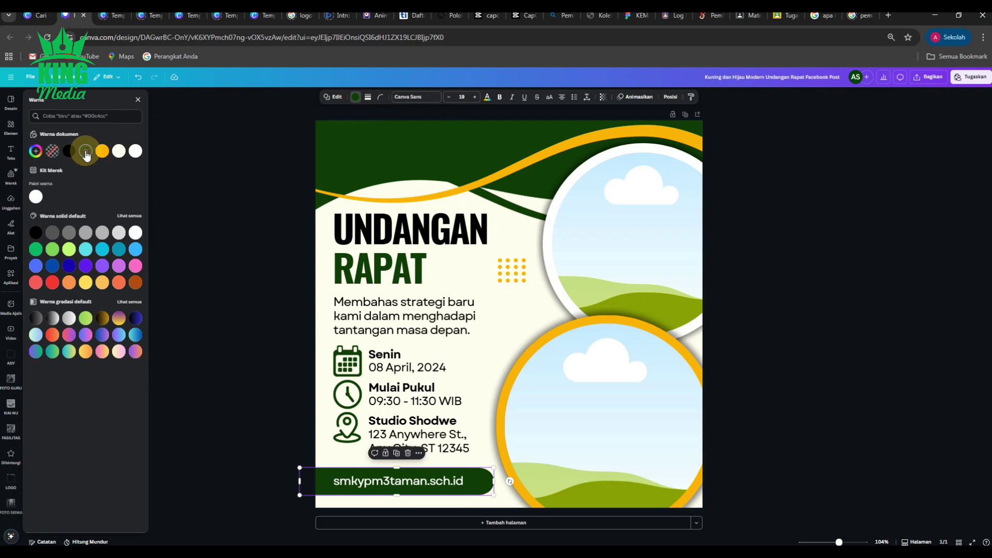
left_click(86, 152)
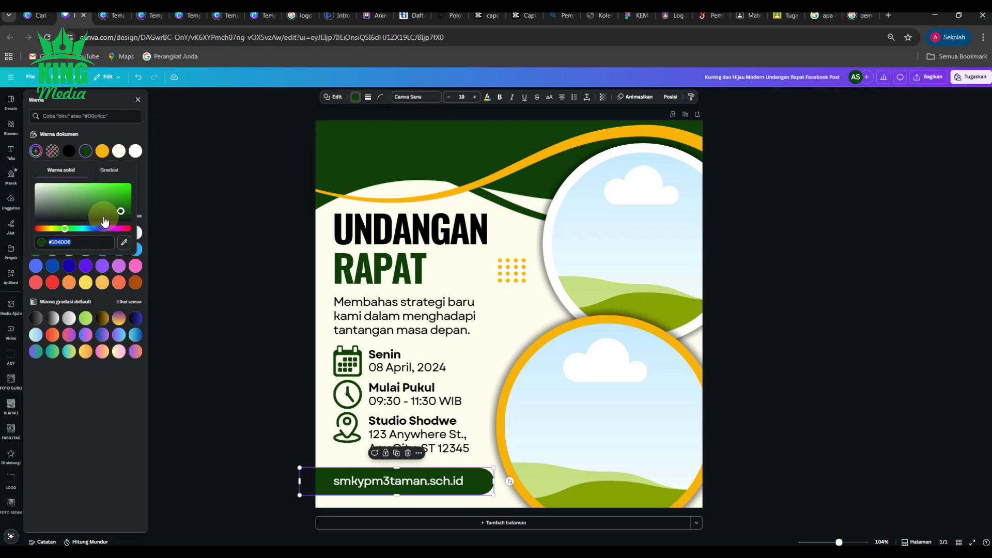
left_click(62, 391)
left_click(103, 266)
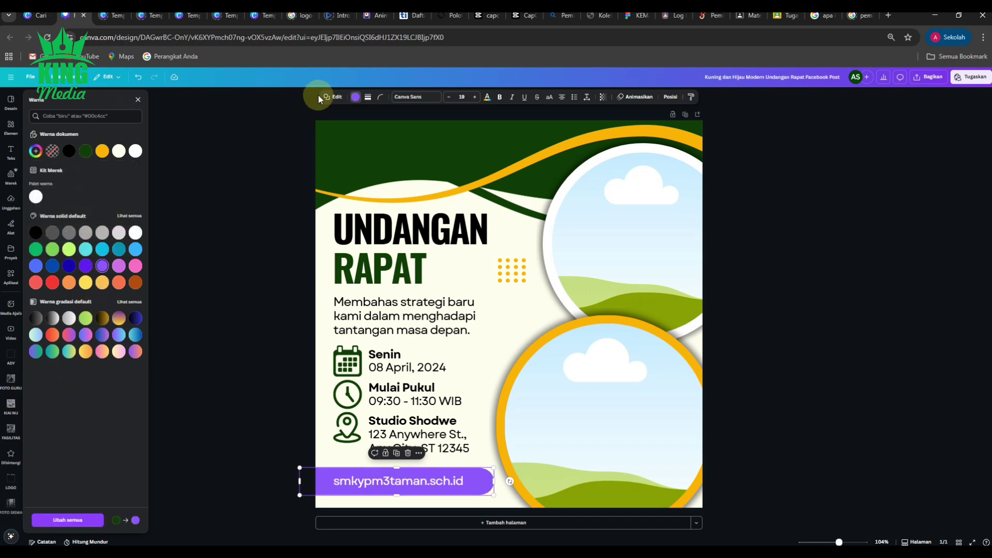
left_click(138, 80)
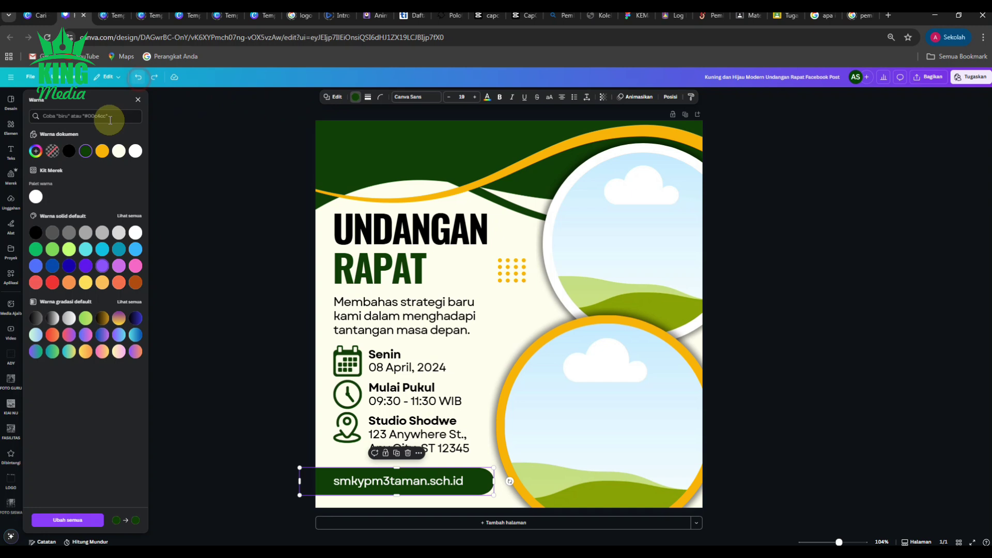
Fill the bar behind the website address with the medium purple from the default solid colours.
left_click(86, 151)
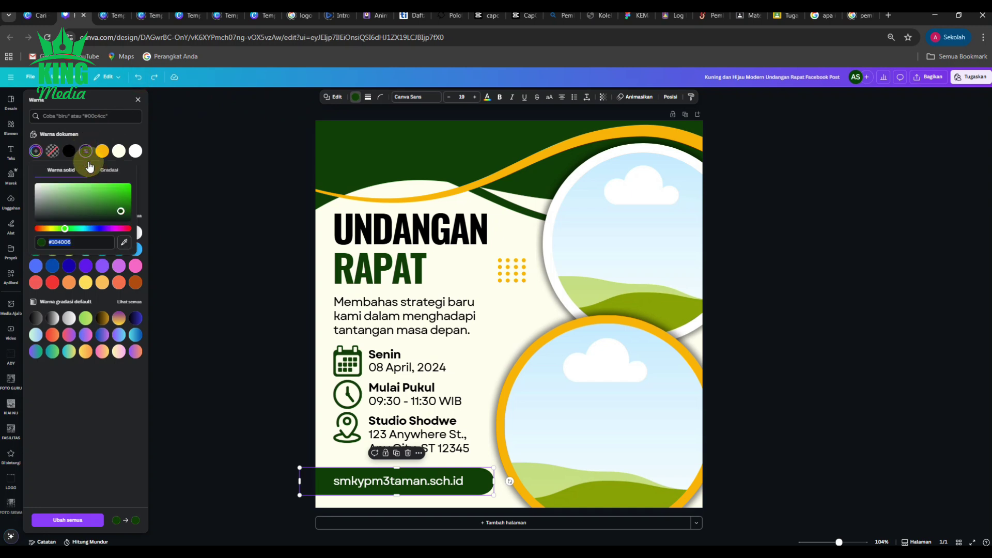
left_click(109, 228)
mouse_move(110, 232)
left_mouse_down()
mouse_move(121, 231)
mouse_move(112, 230)
left_mouse_up()
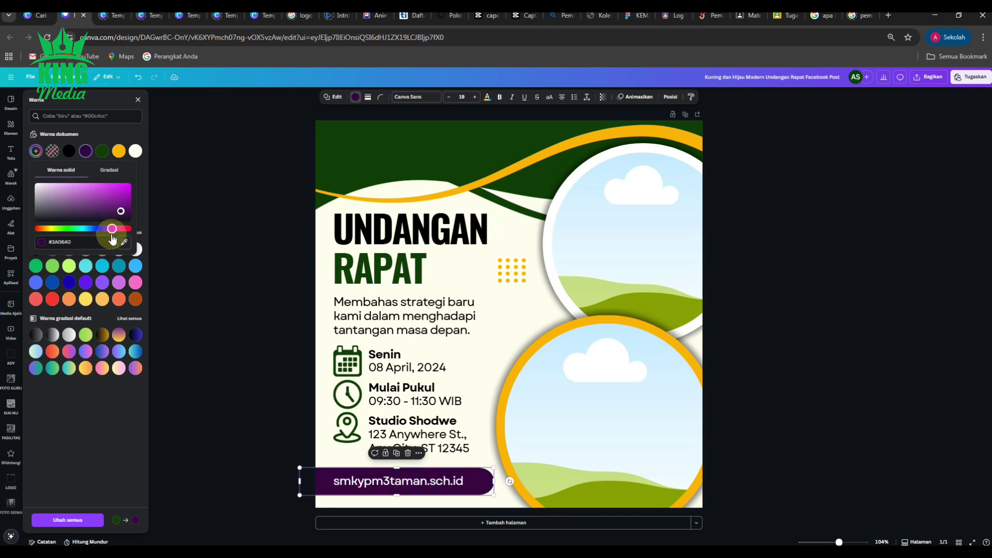
left_click(102, 283)
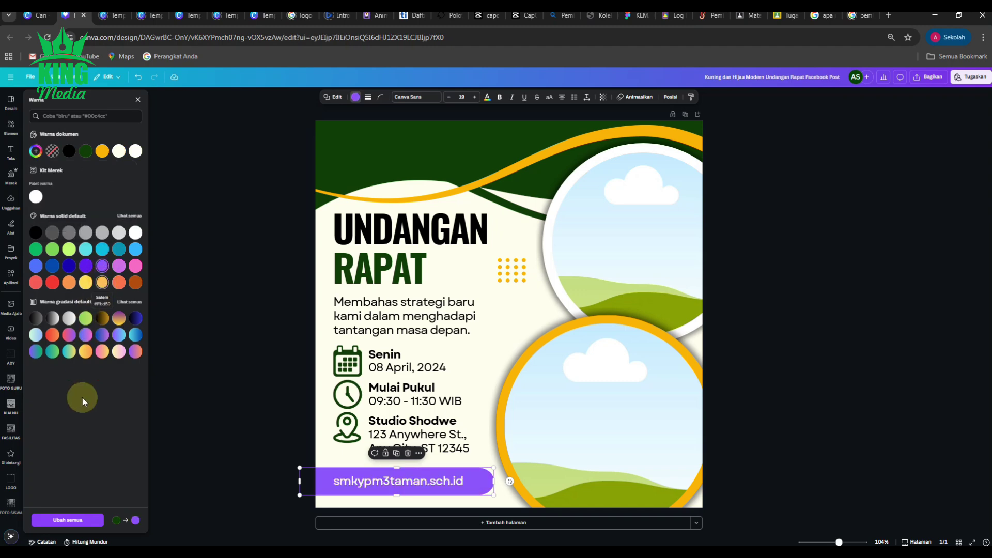
left_click(221, 373)
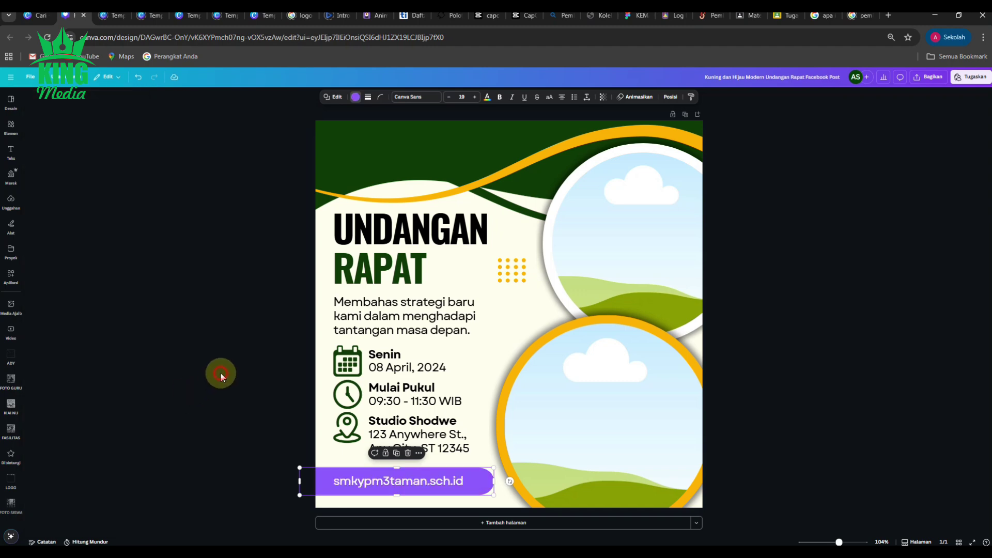
Delete the calendar, clock and location icons beside the date, time and place details.
left_click(357, 365)
key("Delete")
left_click(348, 380)
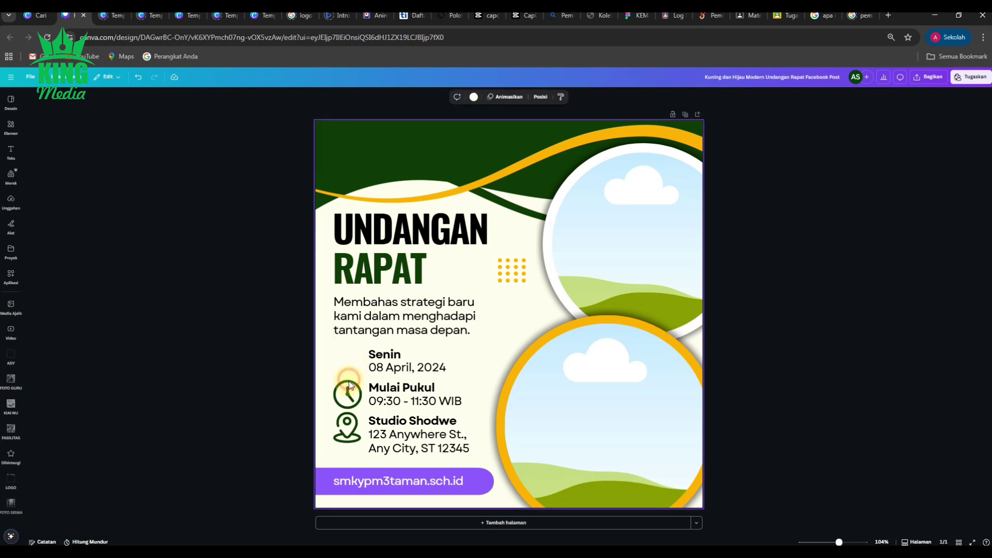
key("Delete")
left_click(349, 416)
key("Delete")
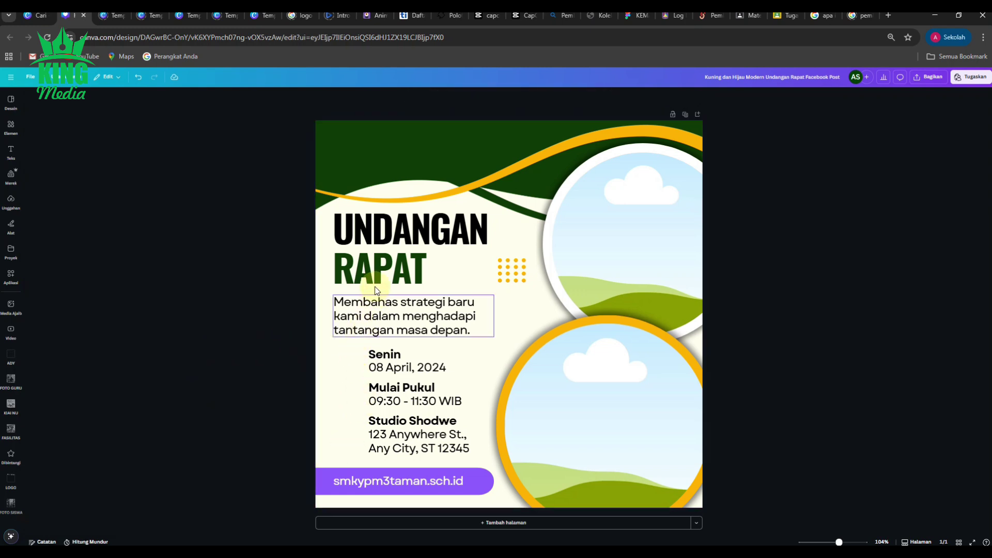
Turn off all-uppercase lettering for both heading lines, Undangan and Rapat.
left_click(404, 228)
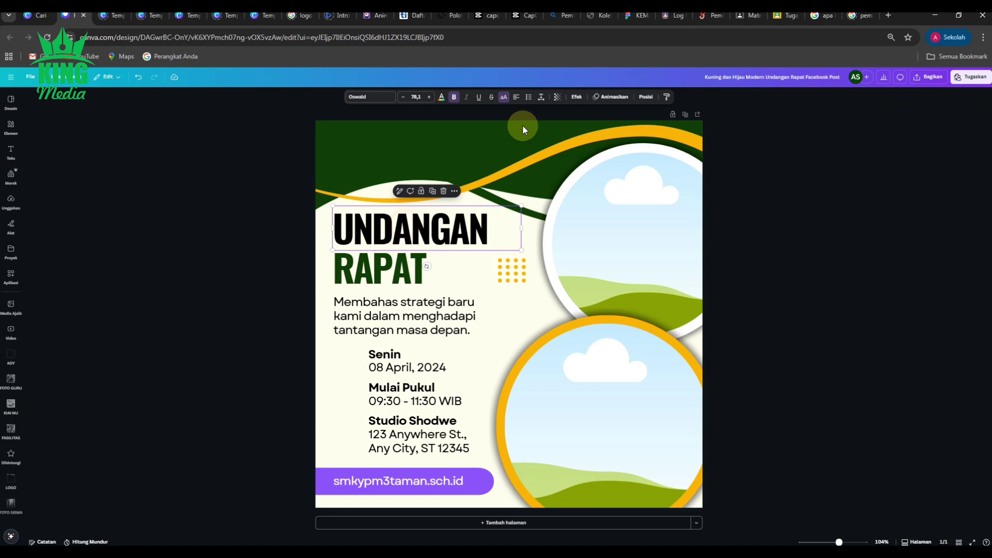
left_click(504, 98)
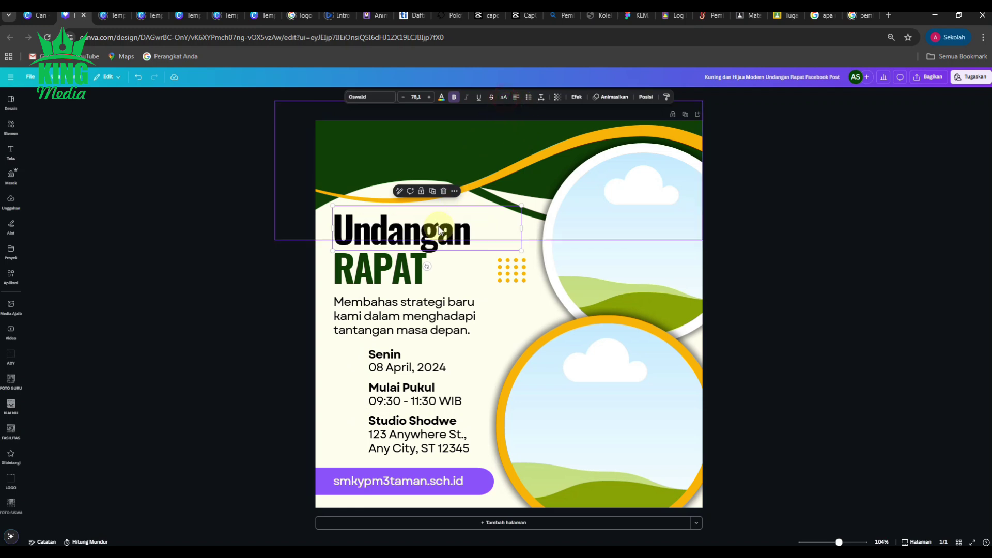
left_click(503, 98)
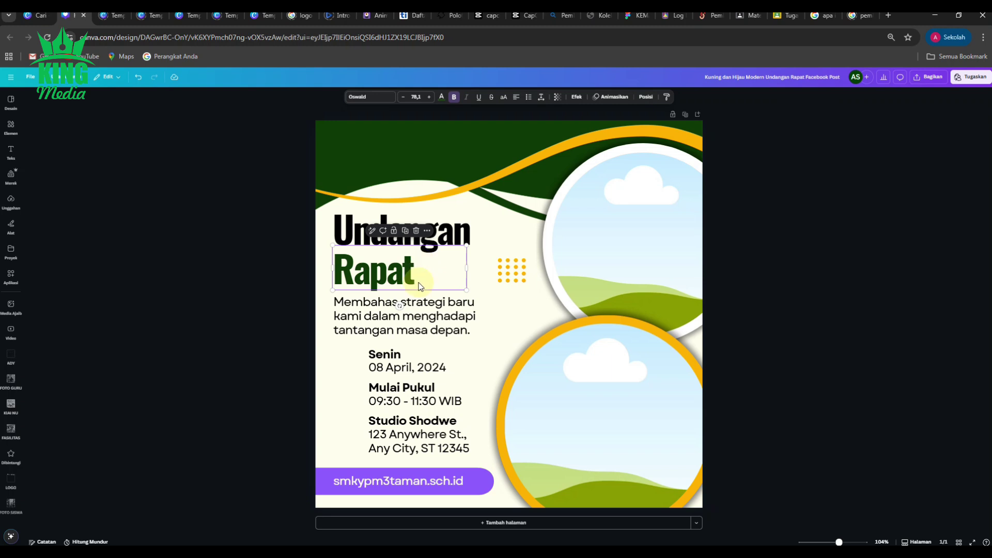
left_click(220, 291)
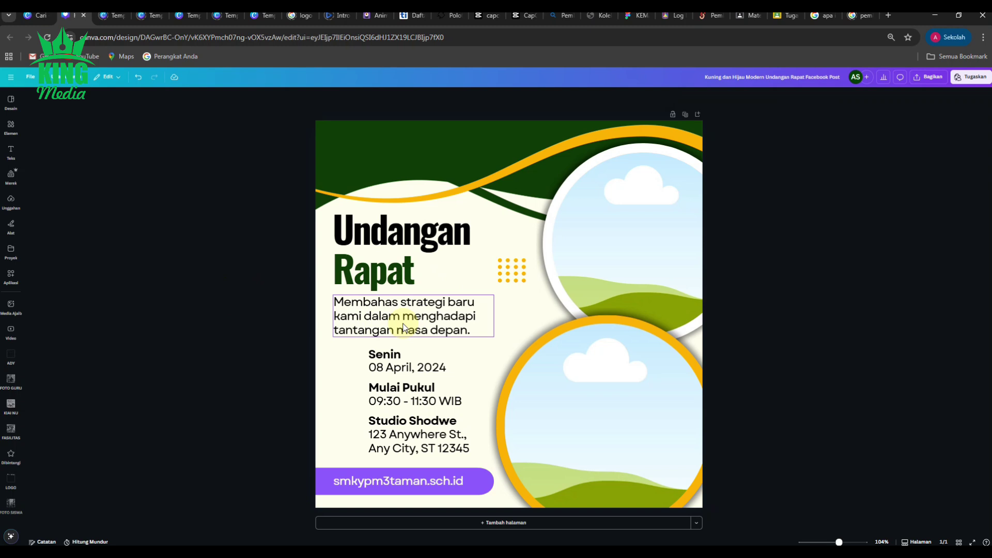
Replace the heading Undangan with "Ketahanan" and the heading Rapat with "Pangan".
left_click(397, 231)
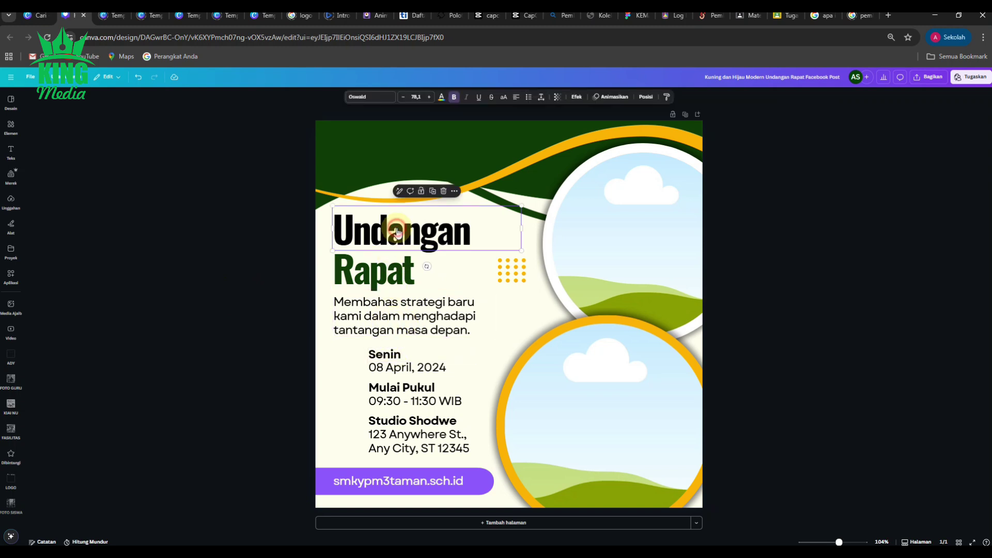
double_click(393, 235)
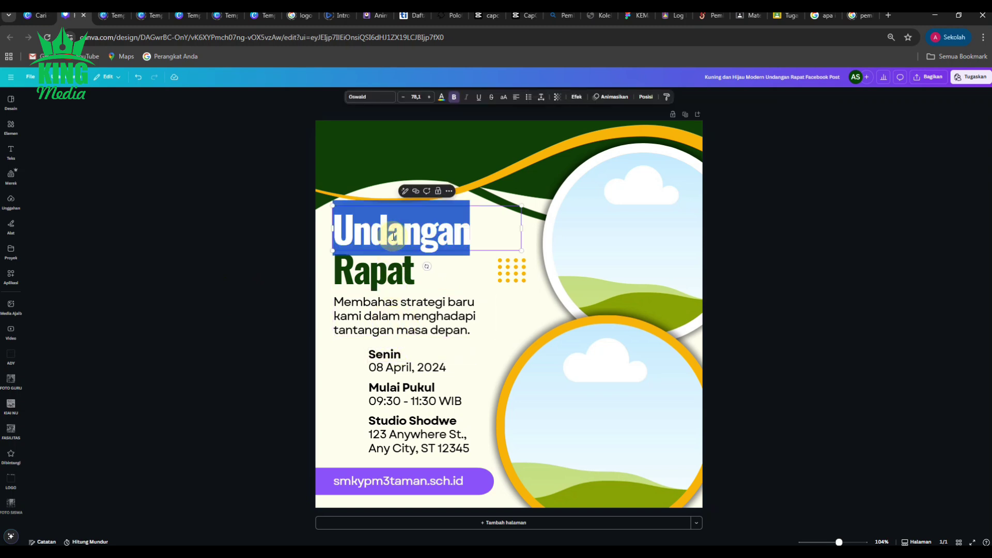
type("Ketah")
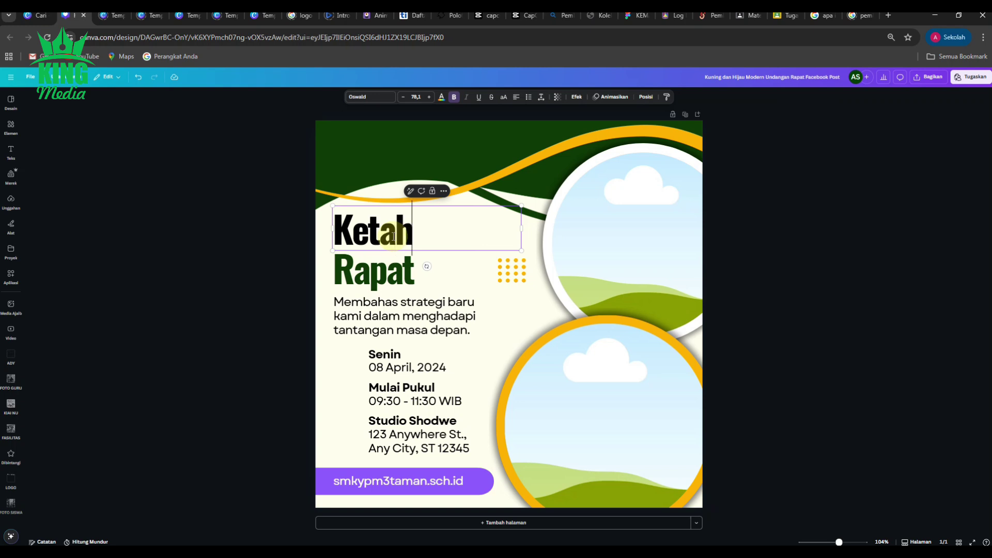
type("anan")
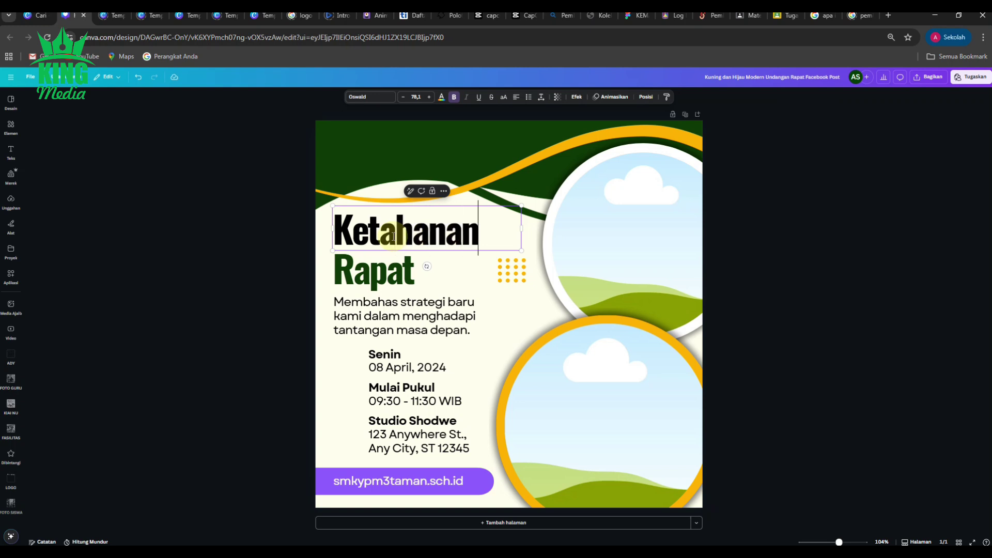
left_click(412, 271)
double_click(410, 272)
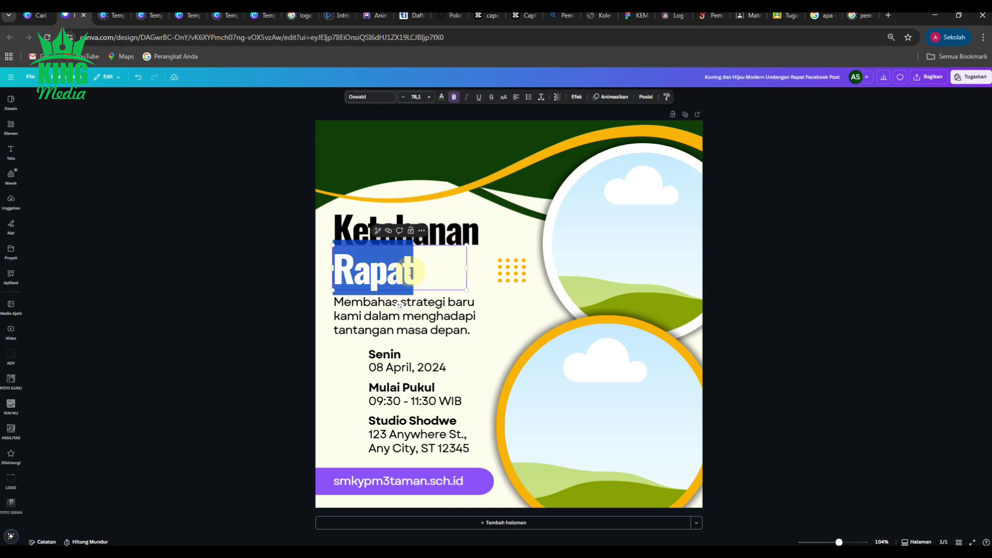
type("Pangan")
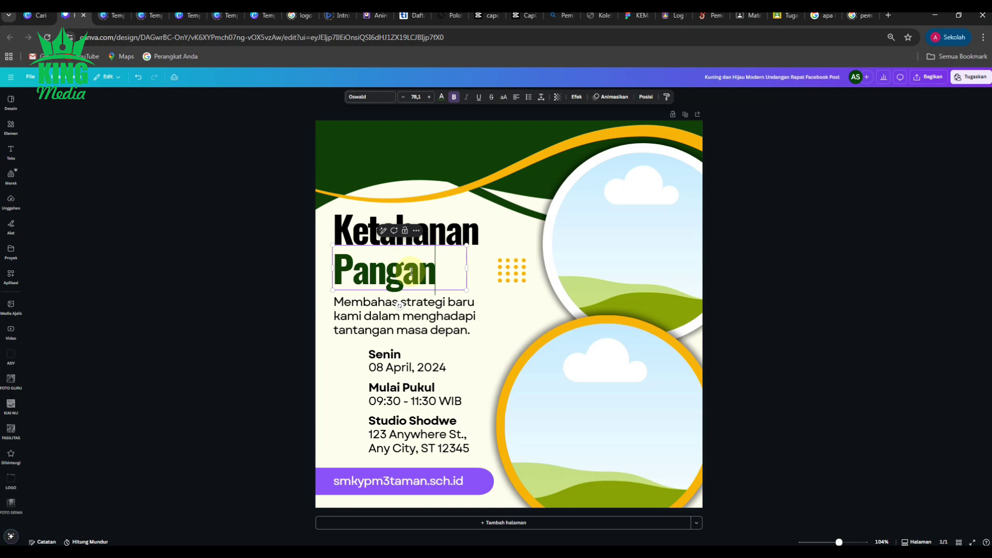
Replace the description paragraph under the heading with "Kolaborasi Antara SMK YPM 3 Taman dengan Wali Murid".
left_click(422, 308)
triple_click(424, 308)
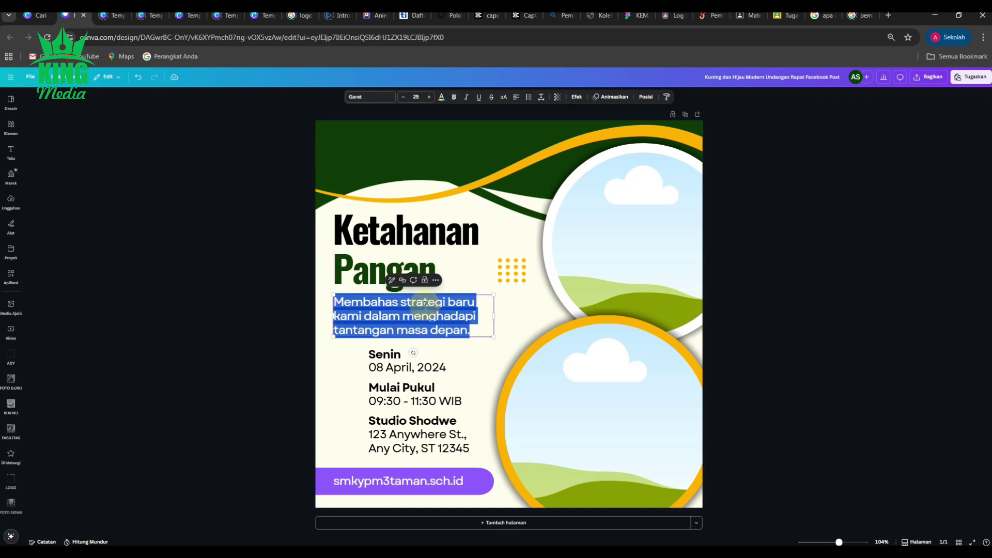
type("Kolabo")
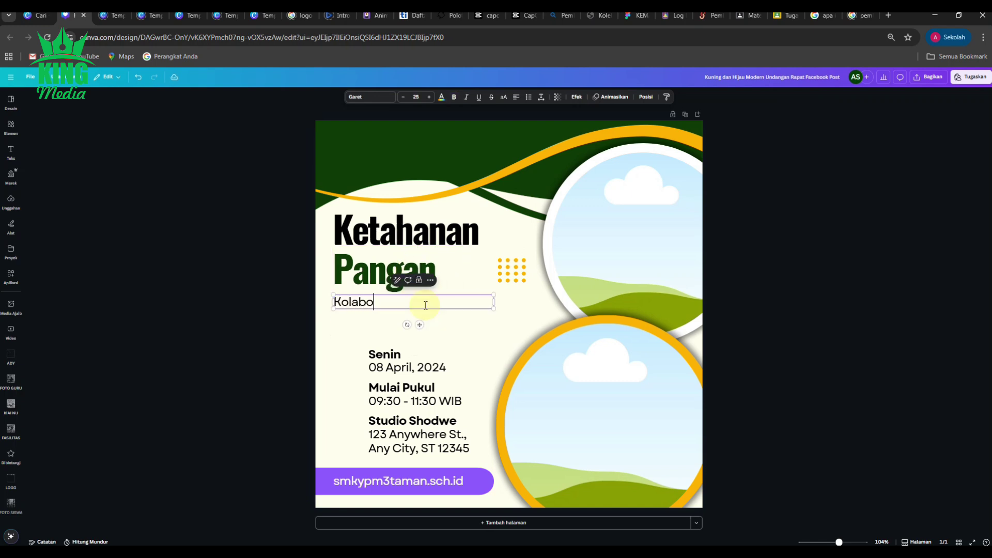
type("rasi")
type("Antara SMK YPM 3 Ta")
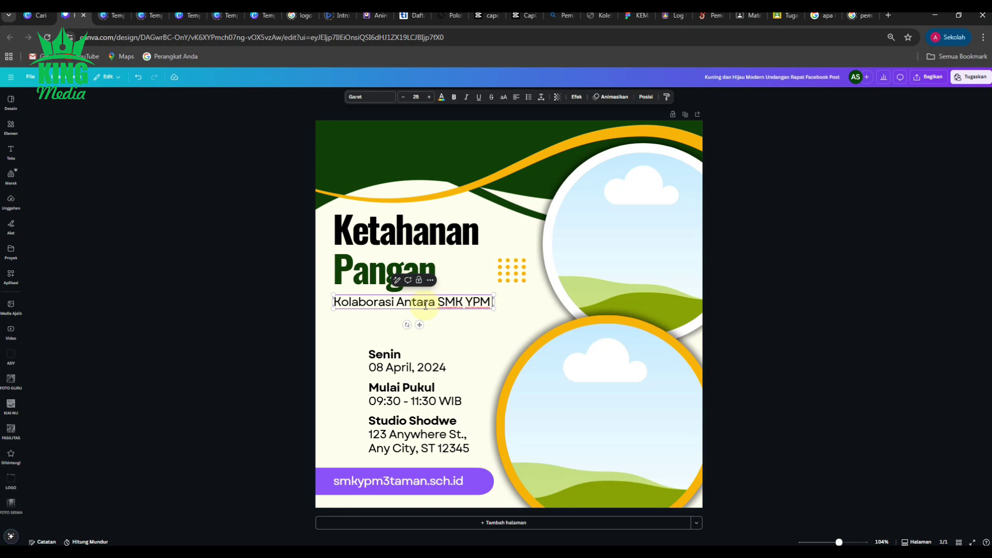
type("man")
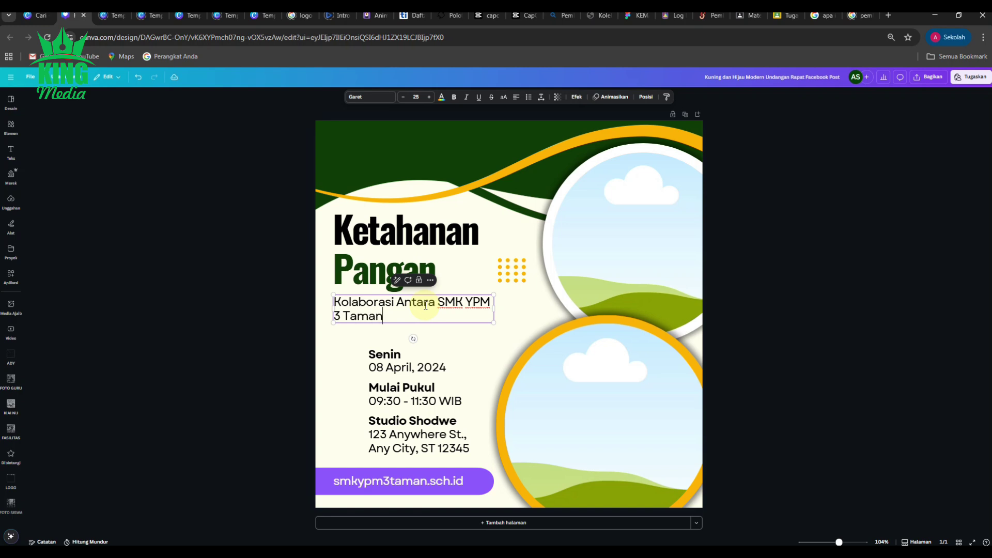
type(" dengan Wali")
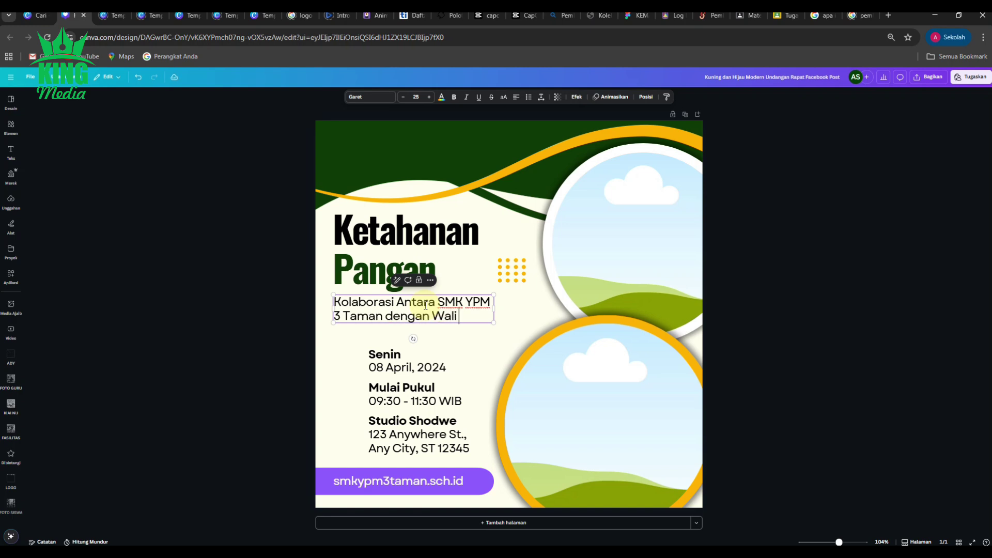
type(" Murid")
Break the description after "Antara" so that "SMK YPM 3 Taman" starts on a new line.
left_click(438, 301)
key("BackSpace")
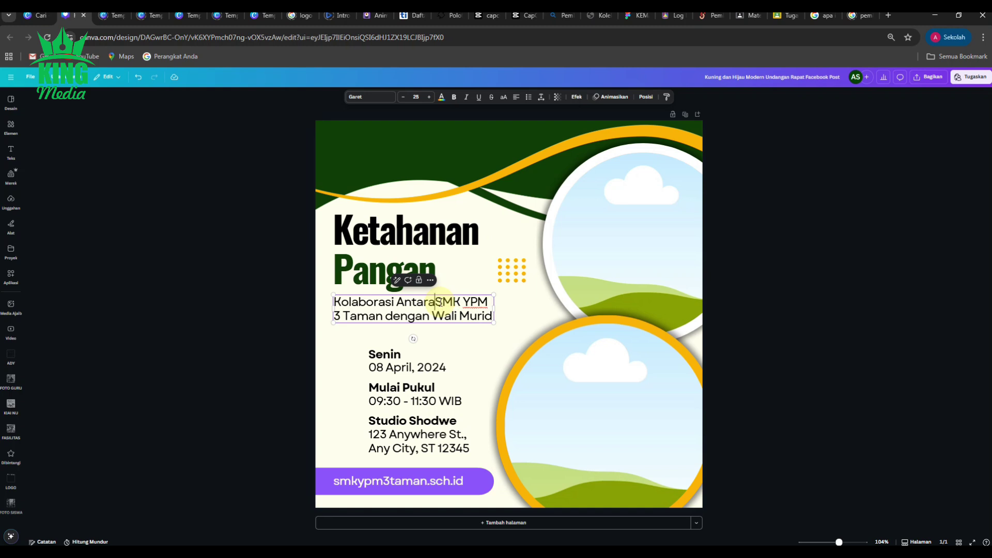
key("Return")
left_click(232, 339)
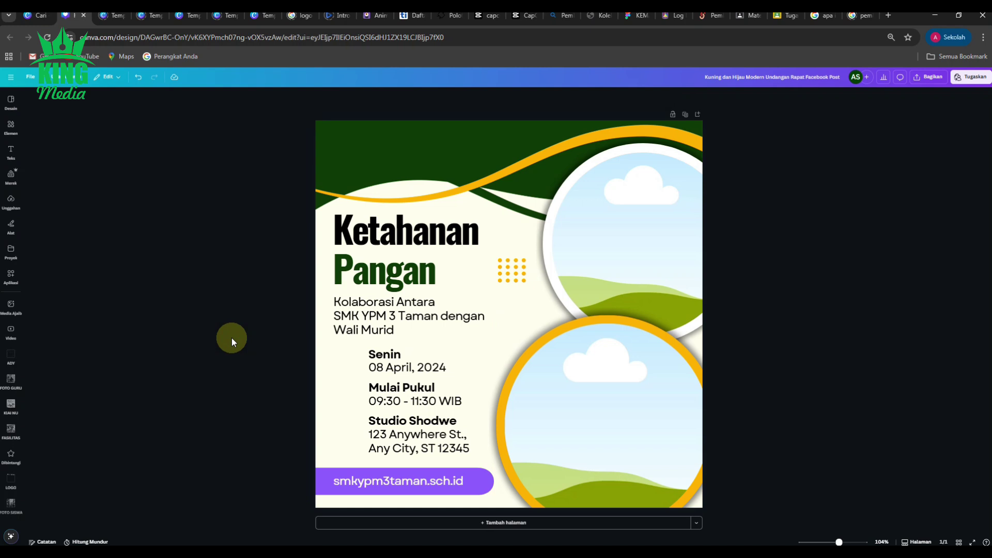
left_click(383, 334)
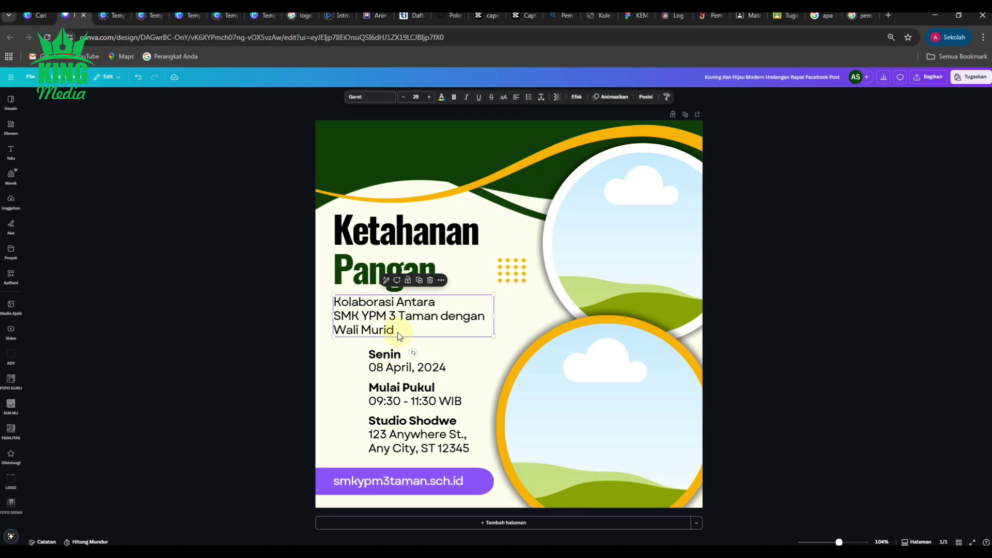
left_click(402, 327)
key("Return")
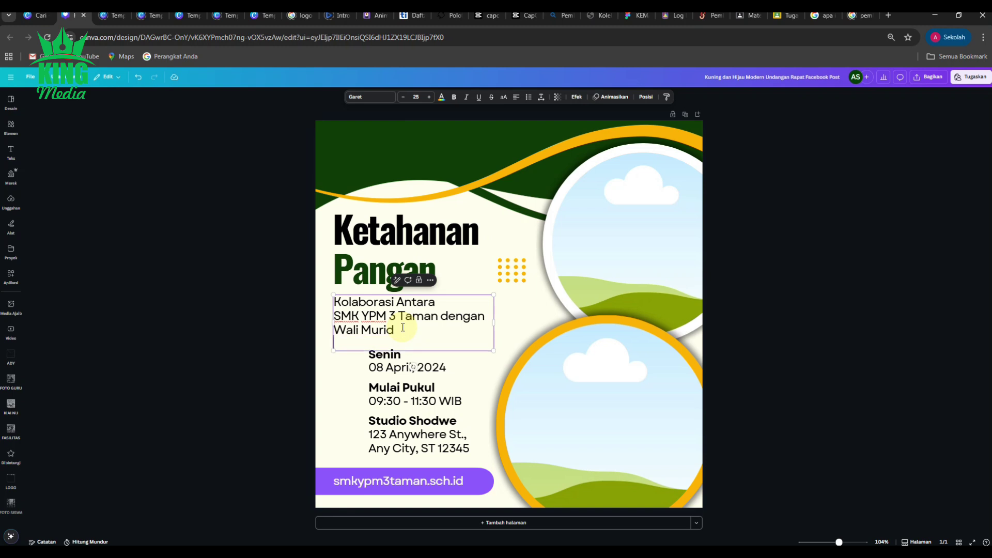
key("BackSpace")
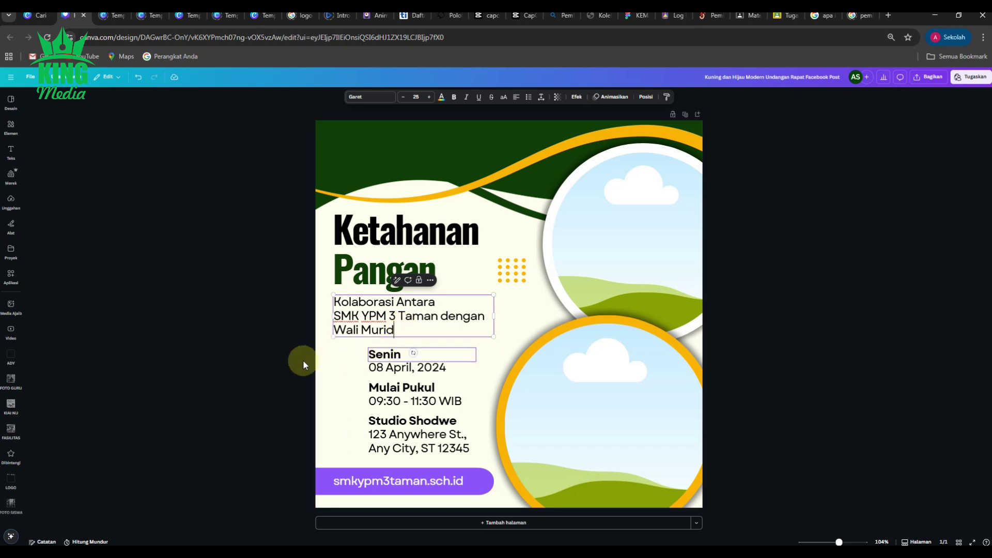
left_click(284, 361)
Delete the Senin, Mulai Pukul, time and address texts from the event details, keeping the date and Studio Shodwe lines.
left_click(411, 368)
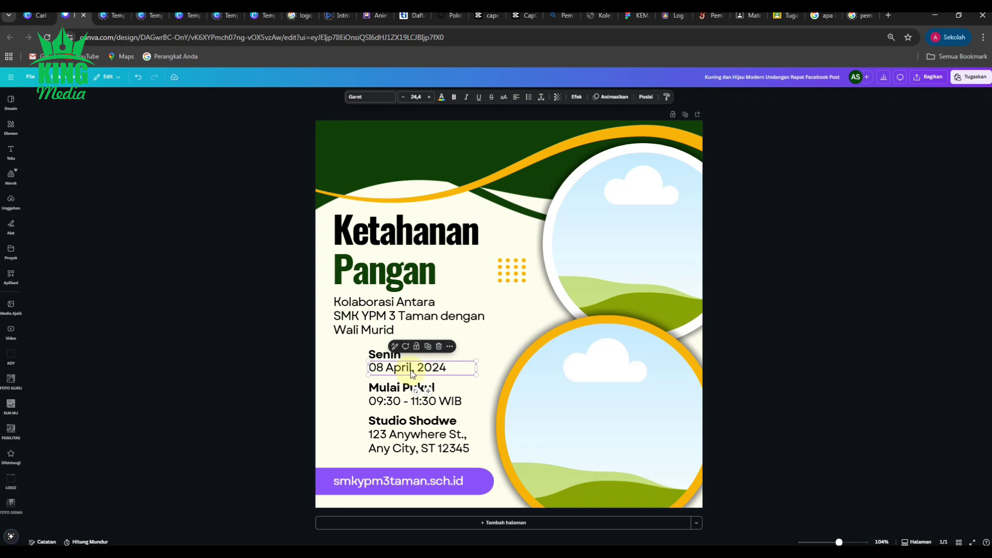
left_click(388, 354)
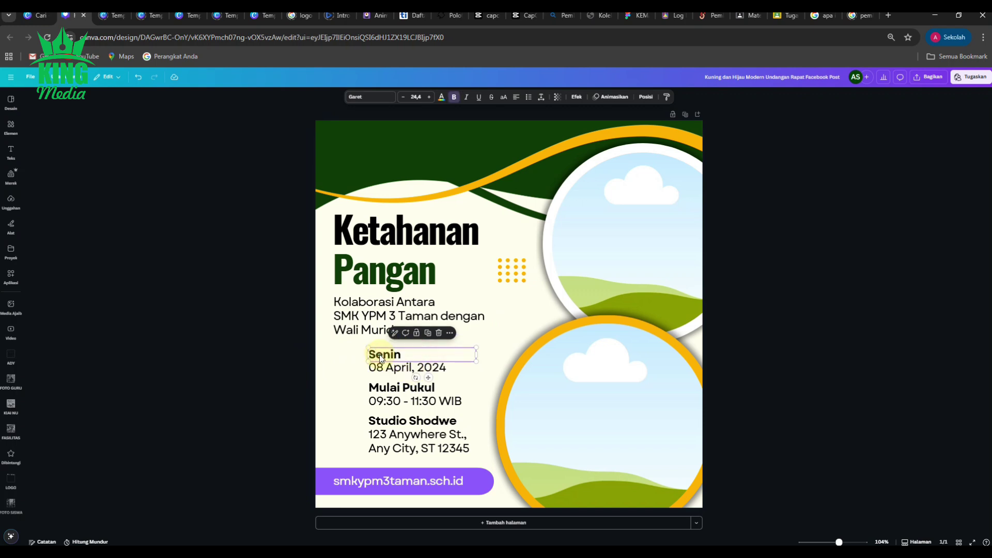
key("Delete")
left_click(388, 388)
key("Delete")
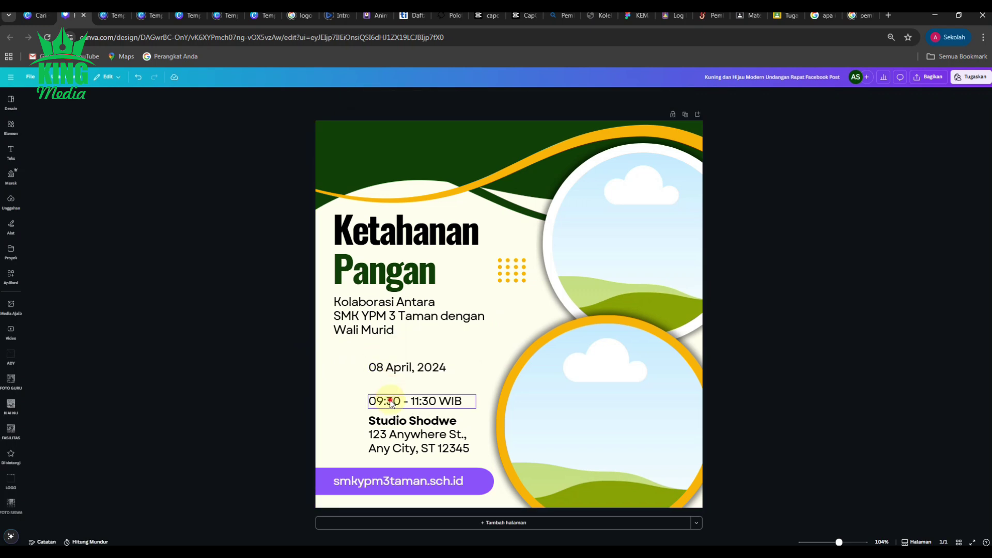
left_click(390, 402)
key("Delete")
left_click(382, 434)
key("Delete")
left_click(399, 449)
key("Delete")
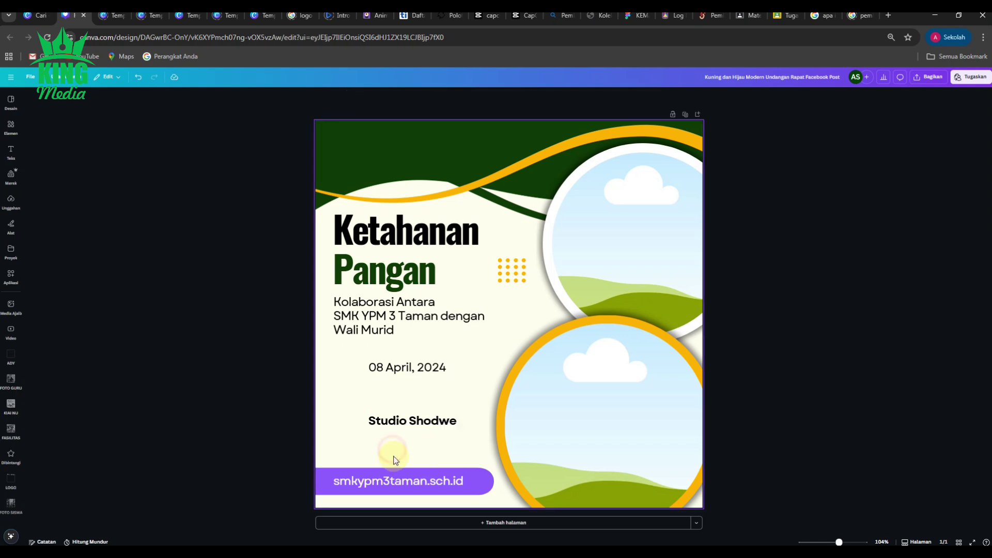
Replace the date with "Melalui Kegiatan Bercocok Tanam Bersama" in a text box left-aligned with the description and widened to fit two lines.
left_click(427, 370)
left_click_drag(427, 370, 377, 370)
left_click(377, 370)
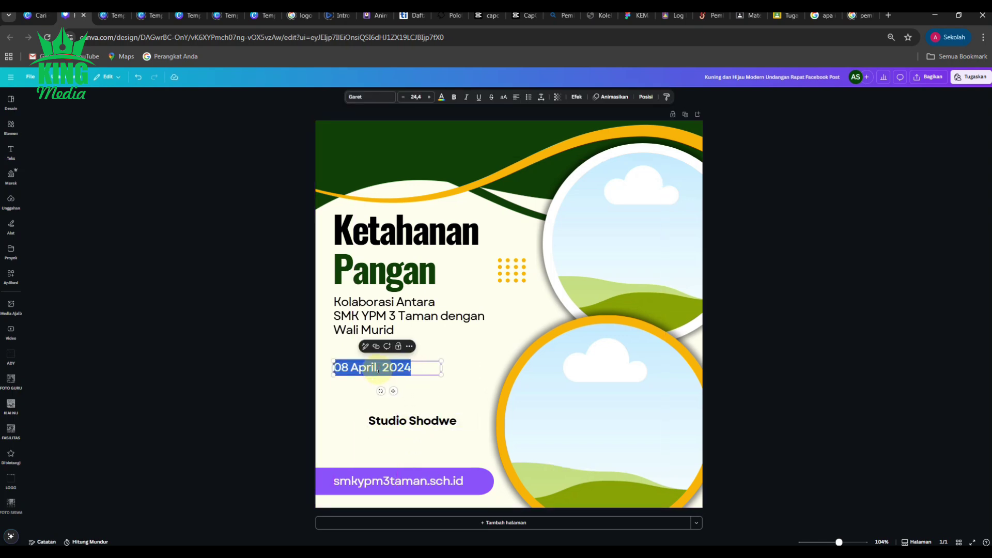
type("Melalui ")
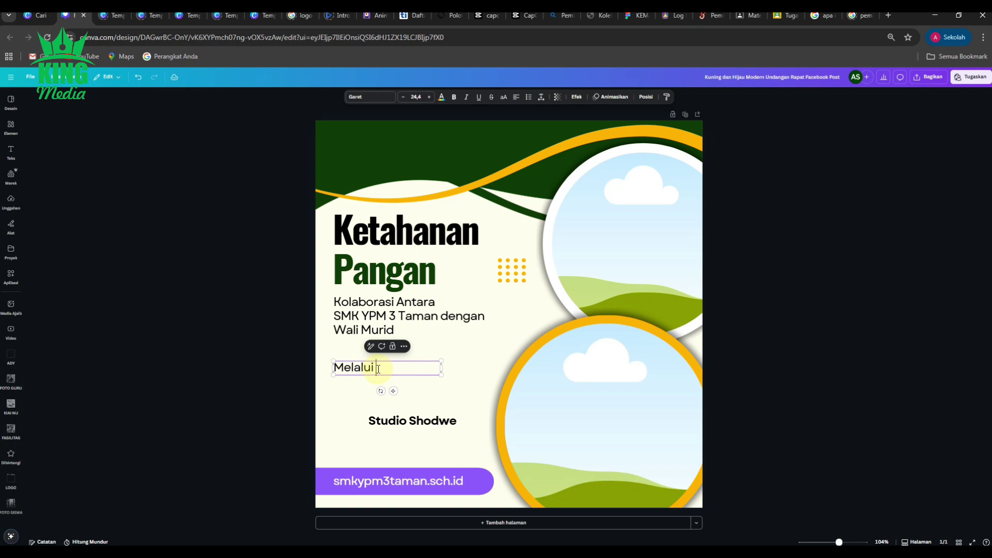
type("Kegiatan Berc")
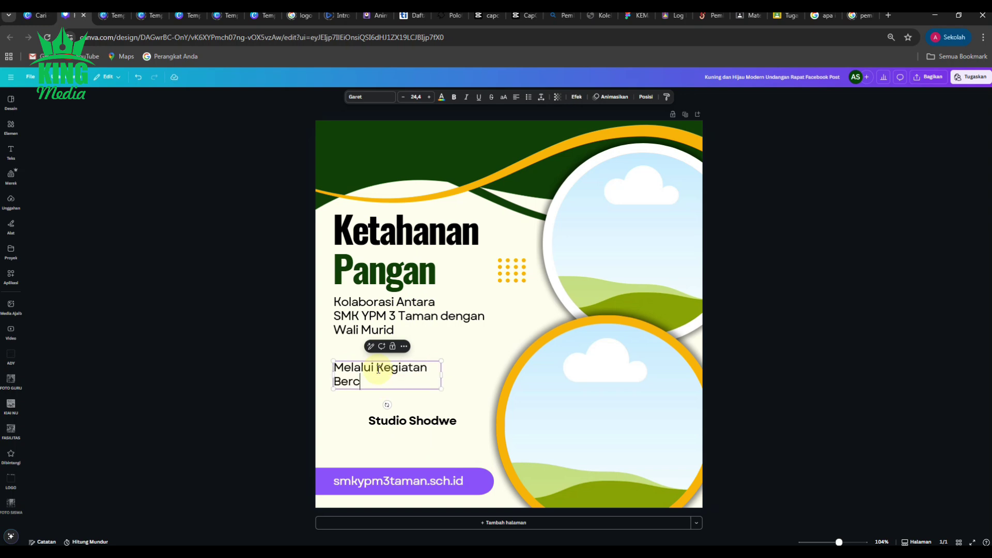
type("ocok Tanam Bersama")
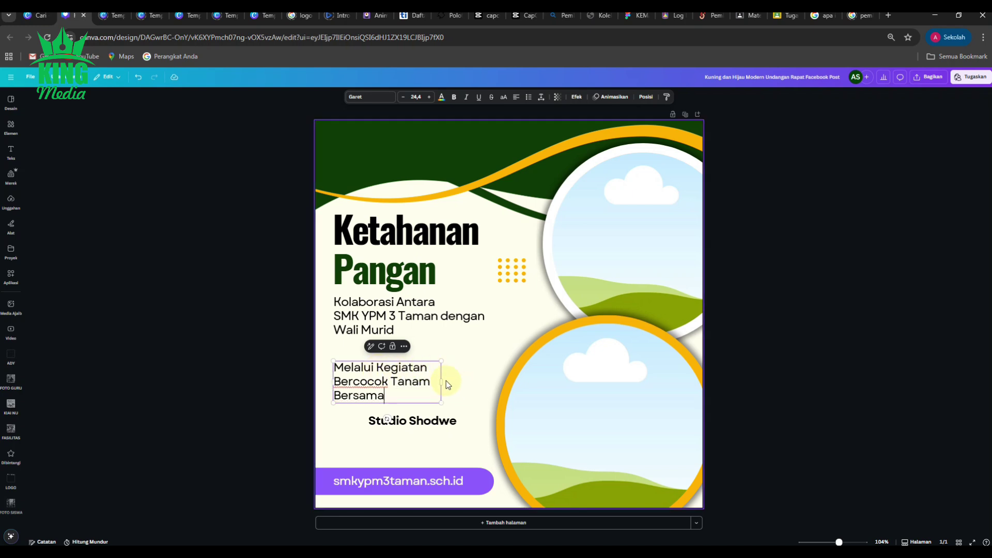
left_click_drag(450, 384, 493, 380)
left_click(255, 377)
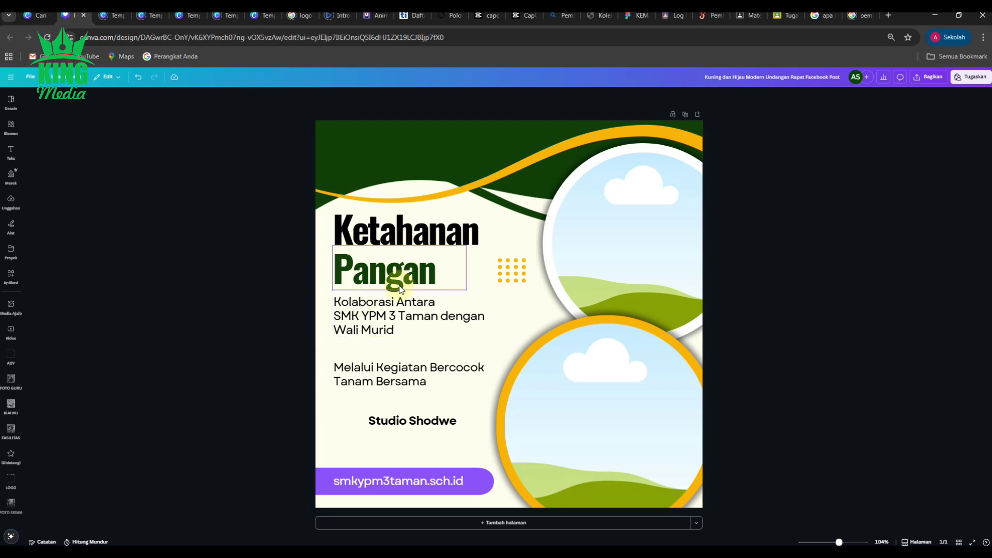
Recolour the dark green of the header wave graphic to purple and apply the change to all matching colours.
left_click(400, 154)
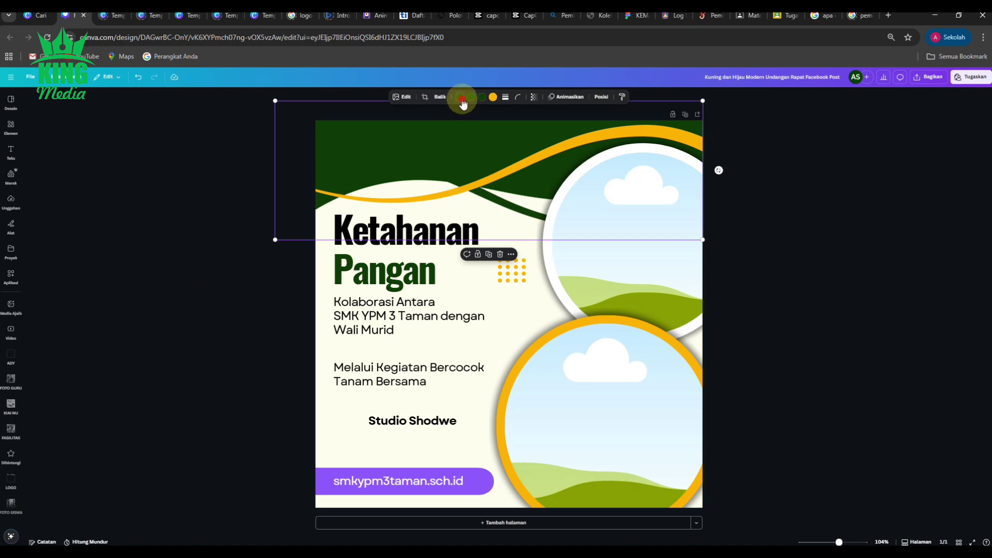
left_click(459, 97)
left_click(102, 265)
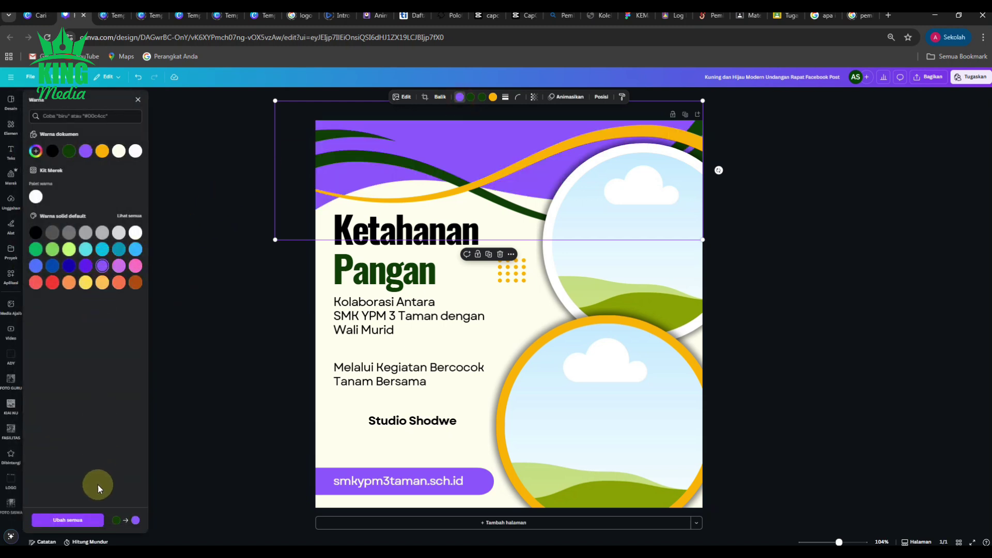
left_click(83, 521)
left_click(194, 351)
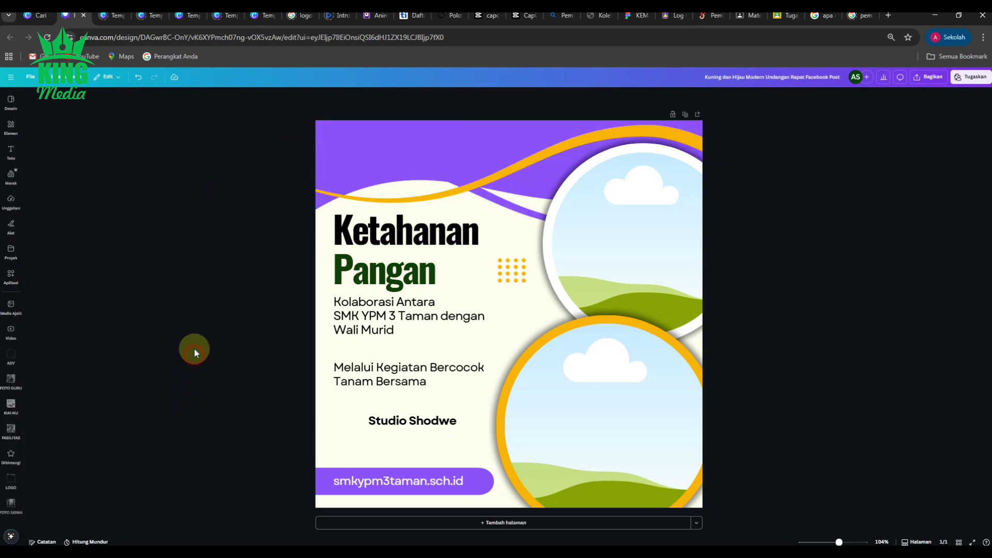
Change the colour of the heading Pangan to the same purple as the header.
left_click(377, 279)
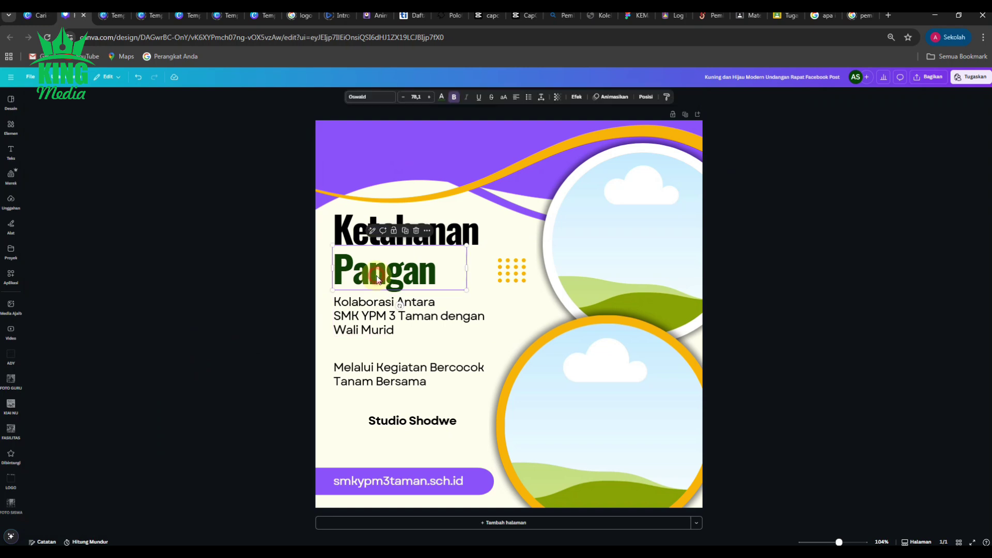
left_click(441, 97)
left_click(102, 265)
left_click(212, 326)
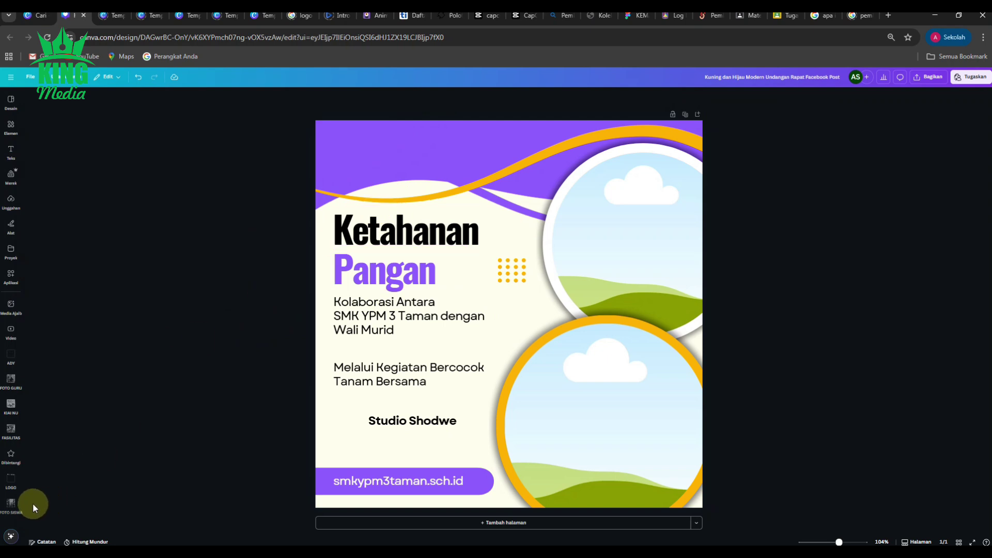
Open the LOGO image folder and move the description paragraph slightly lower, away from the heading Pangan.
left_click(10, 481)
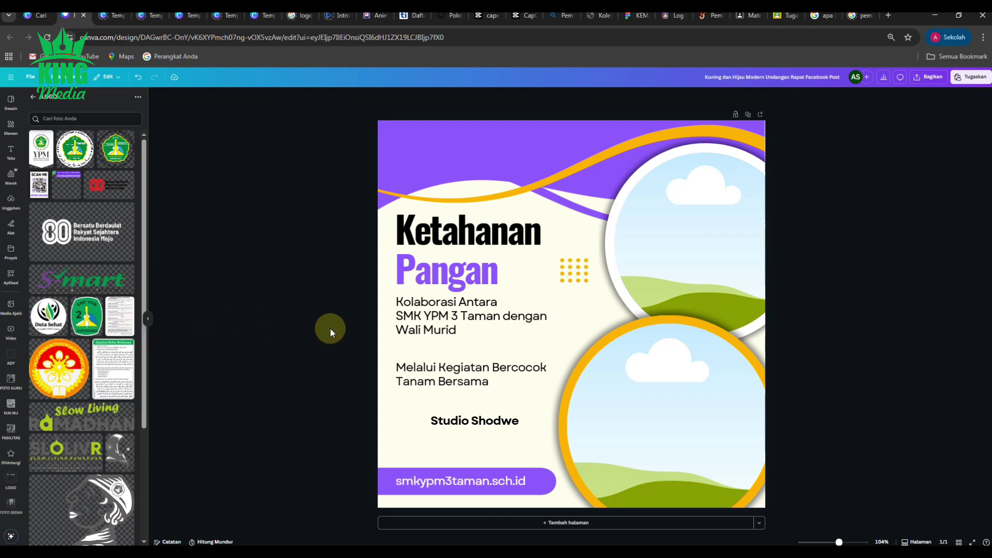
left_click(439, 321)
left_click_drag(440, 322, 440, 329)
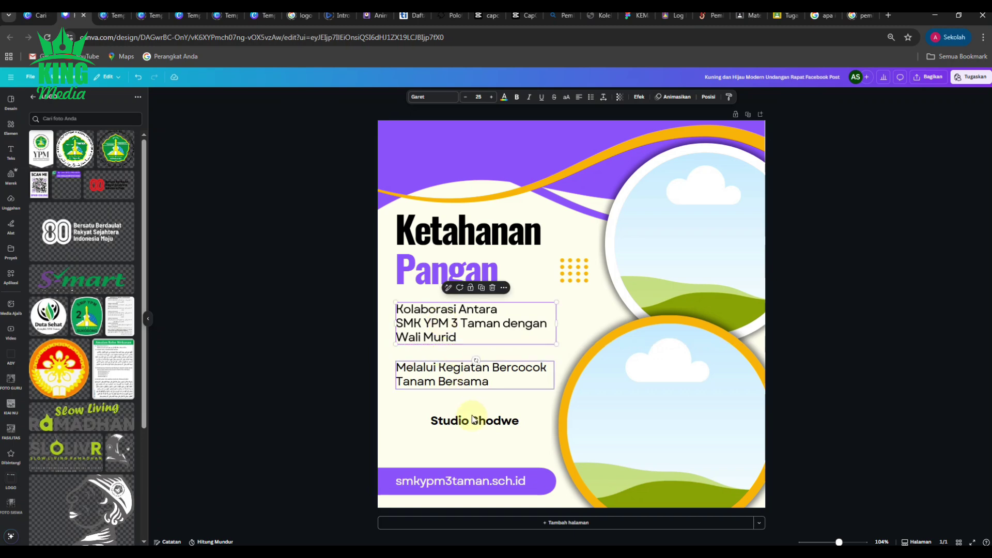
Make the "Kolaborasi Antara SMK YPM 3 Taman dengan Wali Murid" paragraph bold and delete the Studio Shodwe text.
left_click(473, 418)
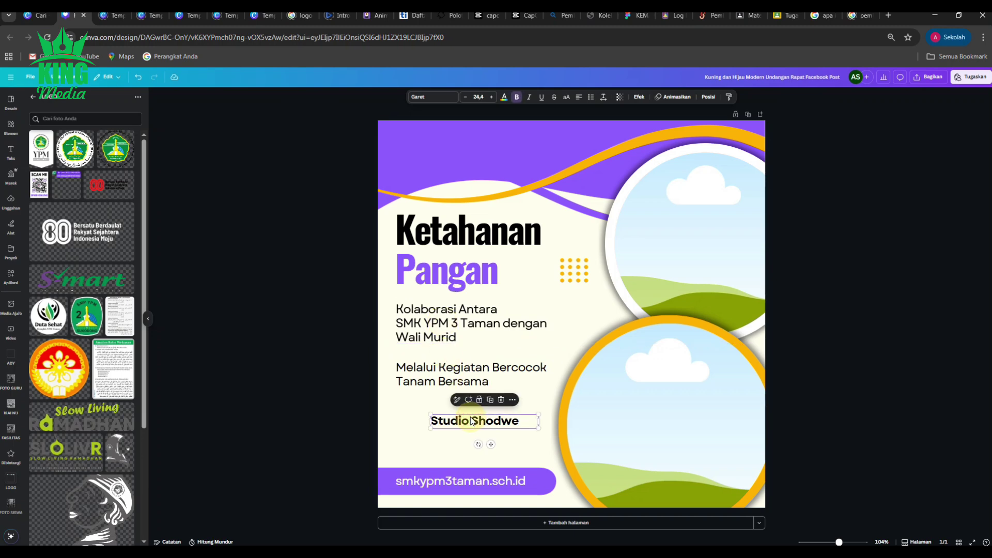
left_click(437, 320)
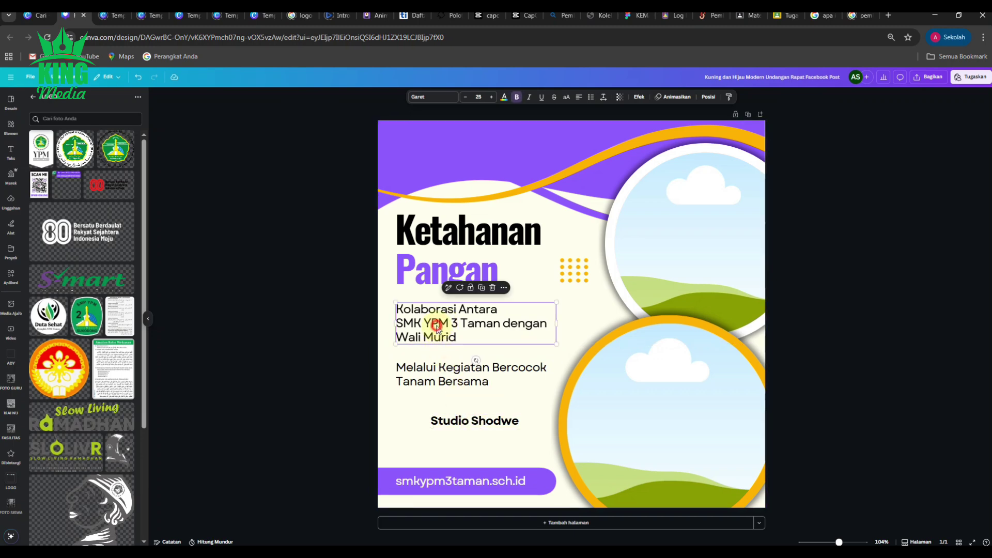
left_click(517, 98)
left_click(286, 387)
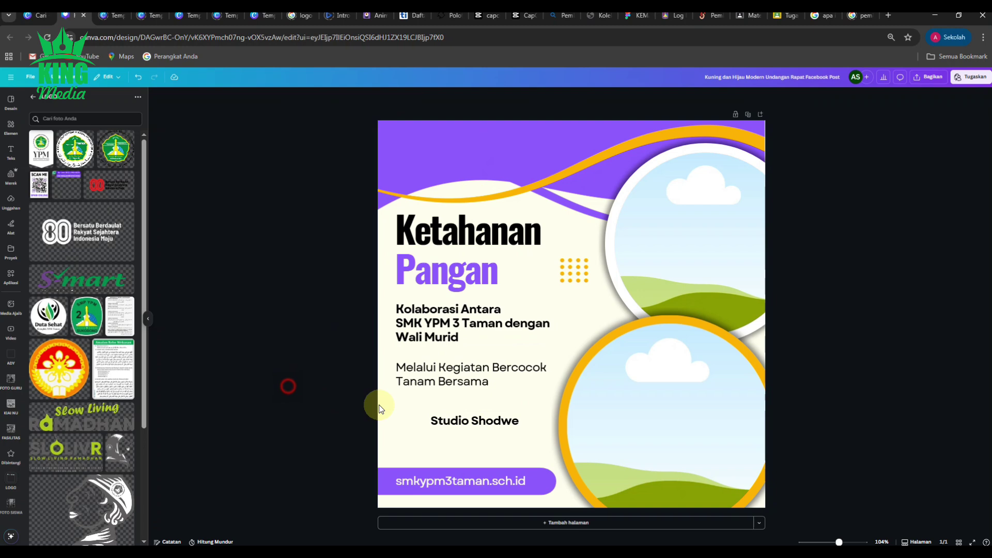
left_click(488, 421)
key("Delete")
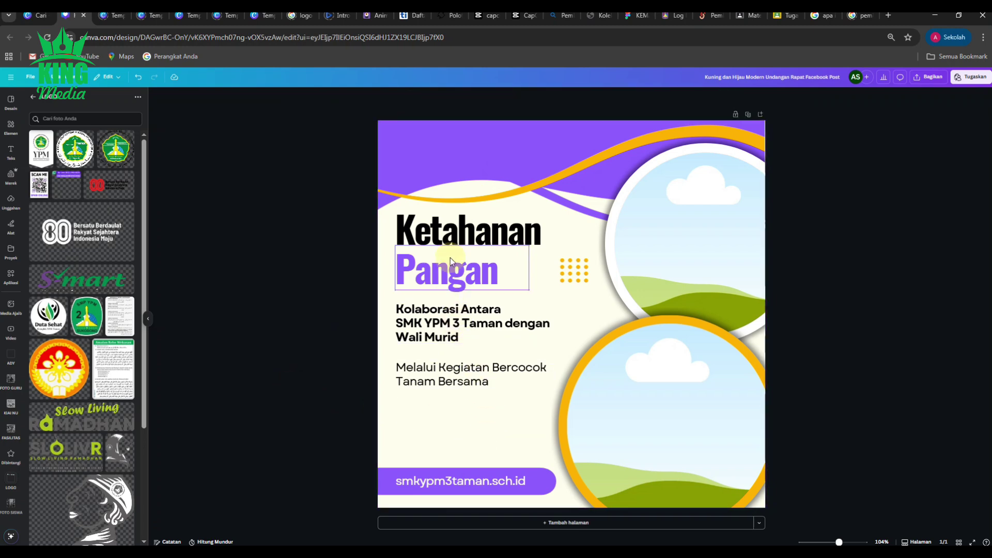
Insert the SMK YPM 3 Taman logo with its row of partner logos and crop off its empty lower part.
scroll(91, 424, "down", 15)
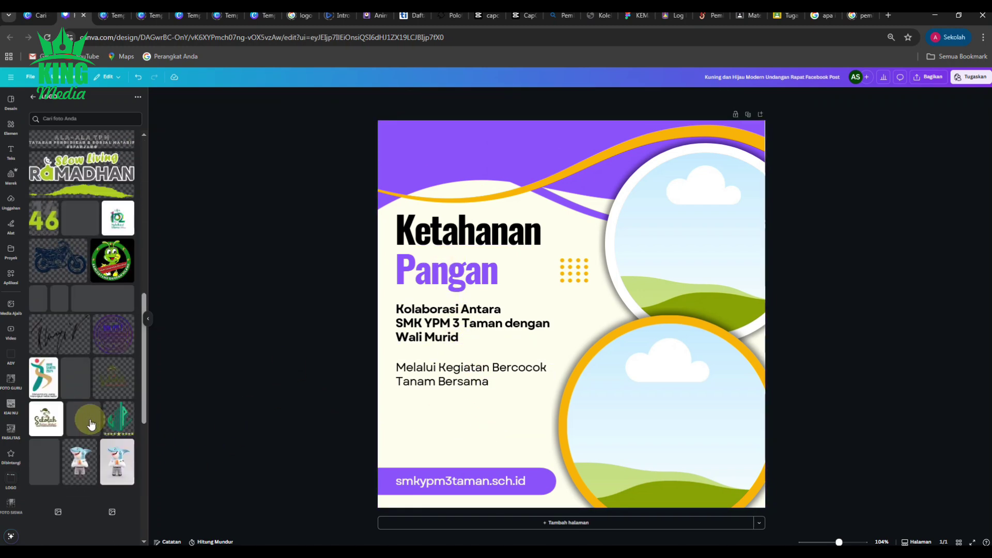
scroll(91, 423, "down", 10)
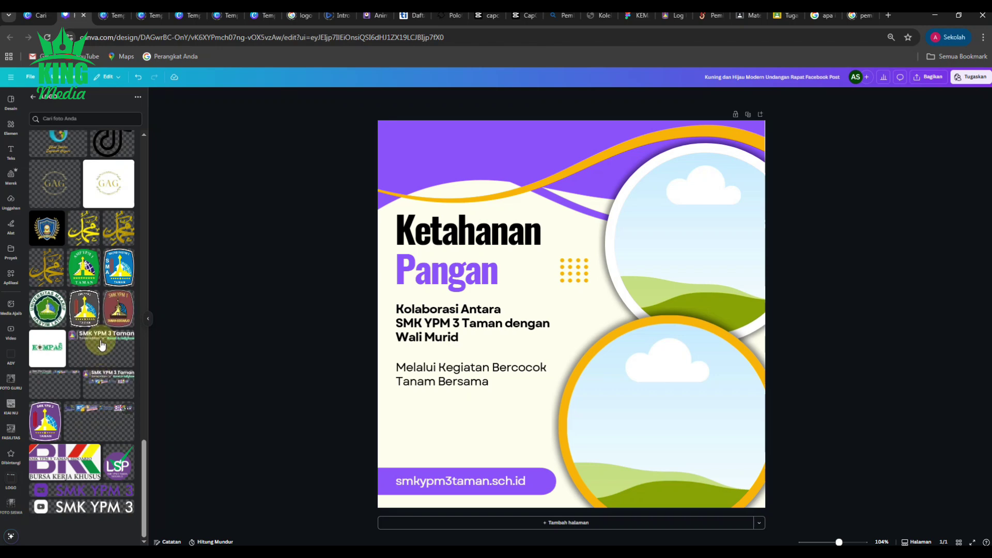
left_click(110, 391)
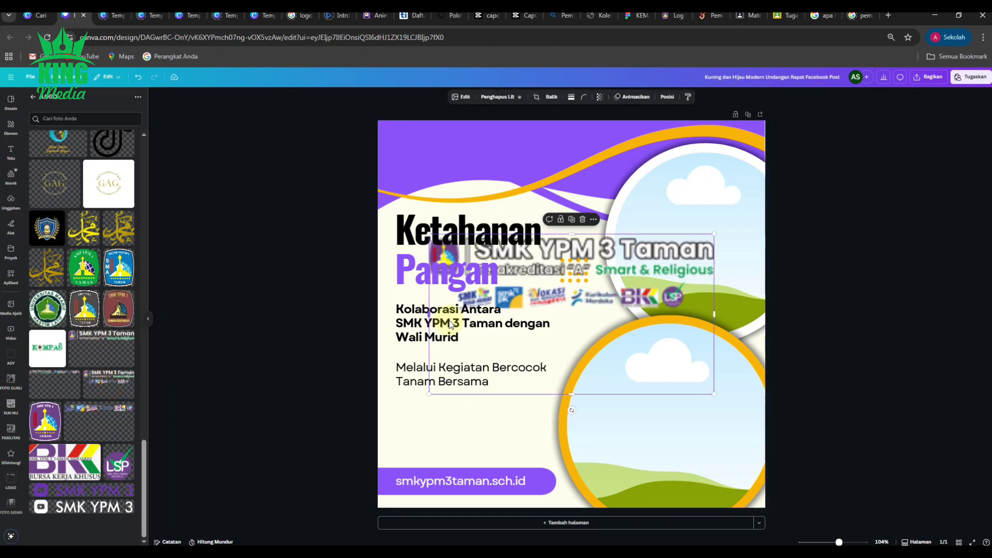
left_click_drag(573, 397, 581, 314)
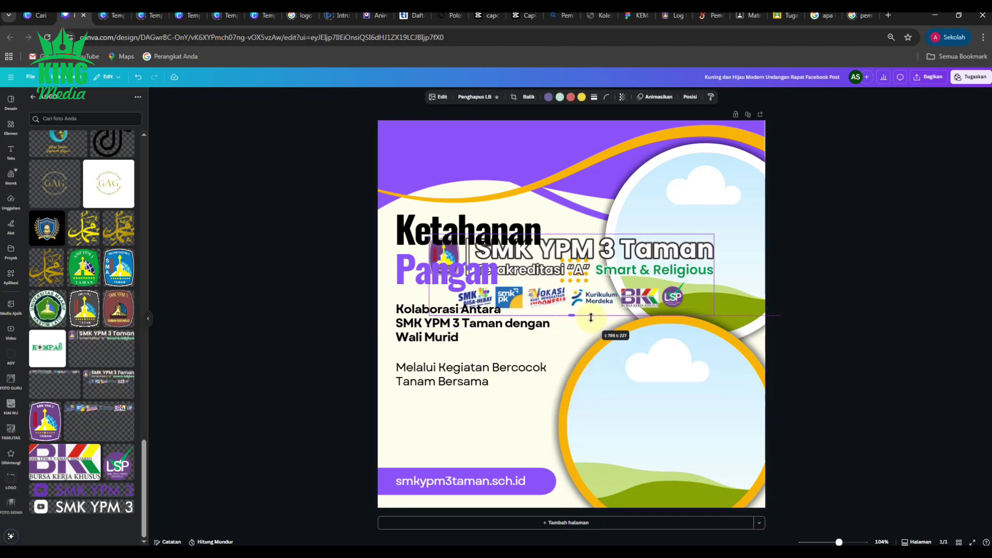
Scale down the school logo and place it in the purple header, left-aligned with the headings.
left_click_drag(427, 317, 453, 139)
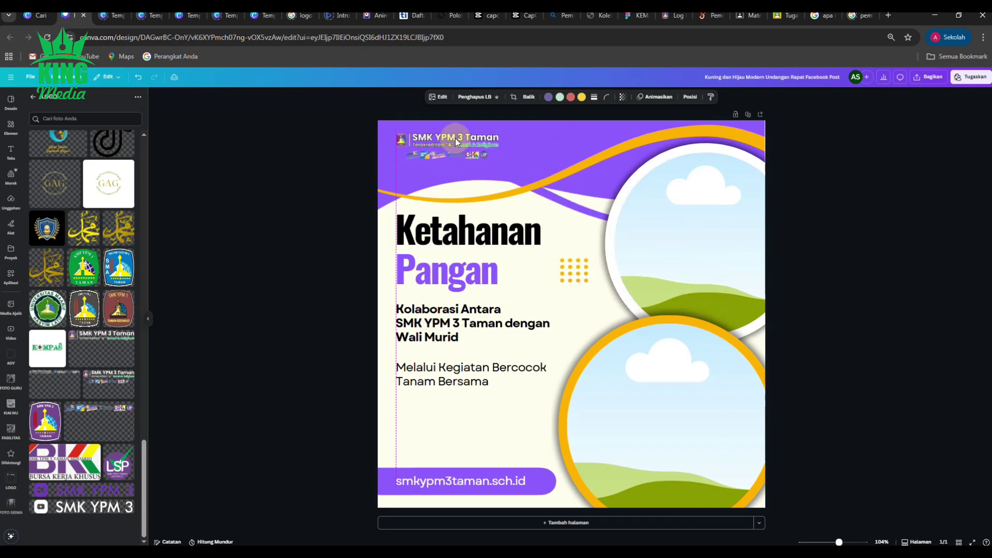
left_click_drag(499, 161, 540, 177)
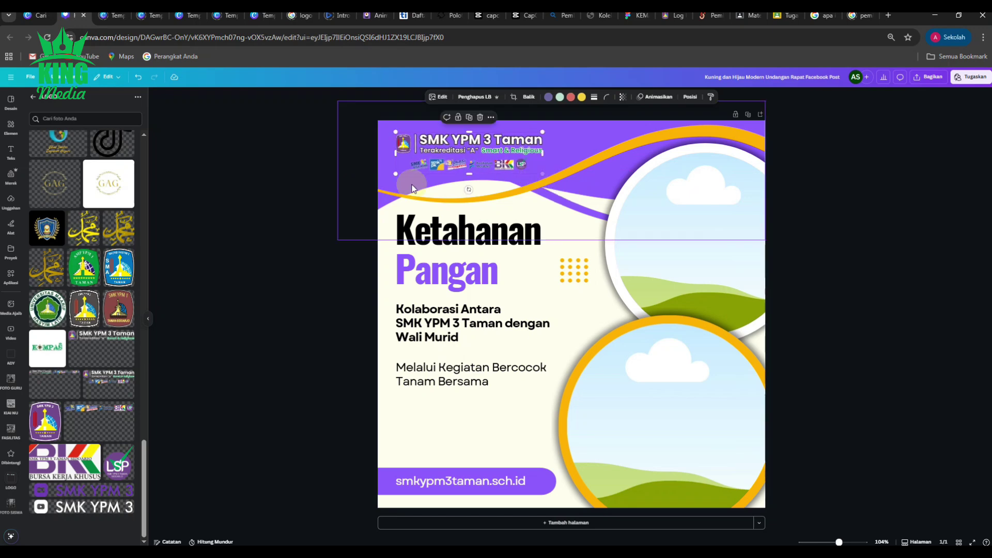
left_click(306, 209)
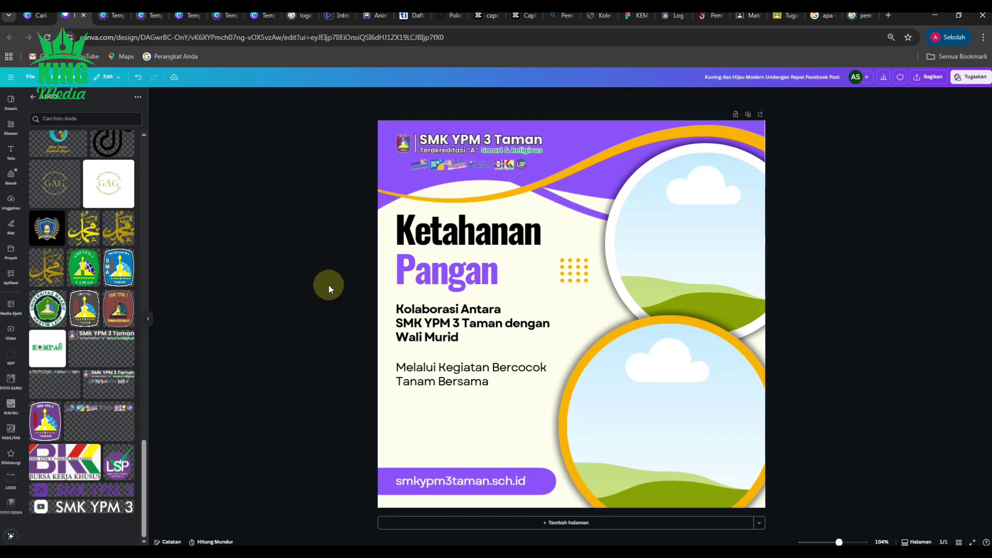
Nudge the "Melalui Kegiatan Bercocok Tanam Bersama" text up slightly and place the SCAN ME QR code, scaled down, below it.
left_click_drag(450, 373, 449, 368)
left_click(310, 336)
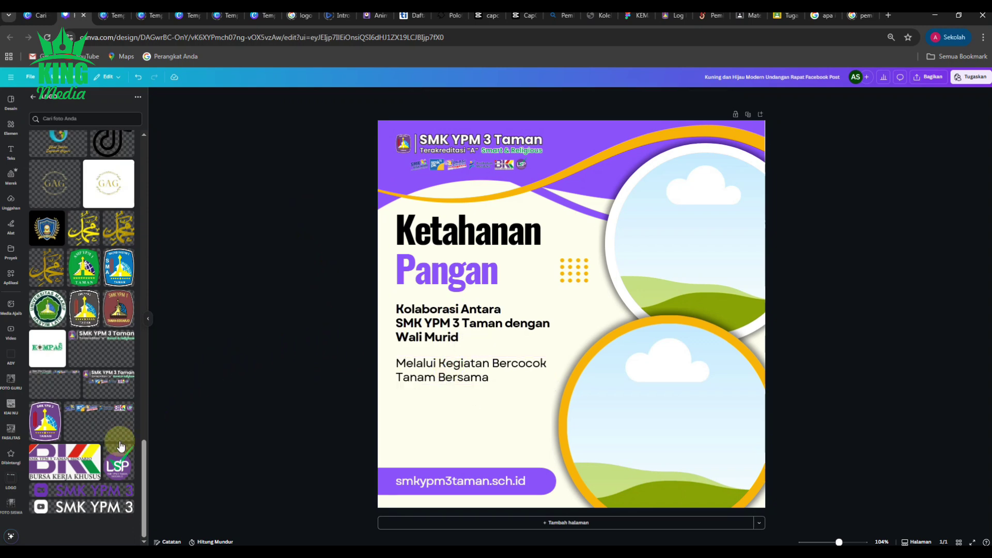
scroll(80, 392, "up", 4)
scroll(80, 393, "up", 15)
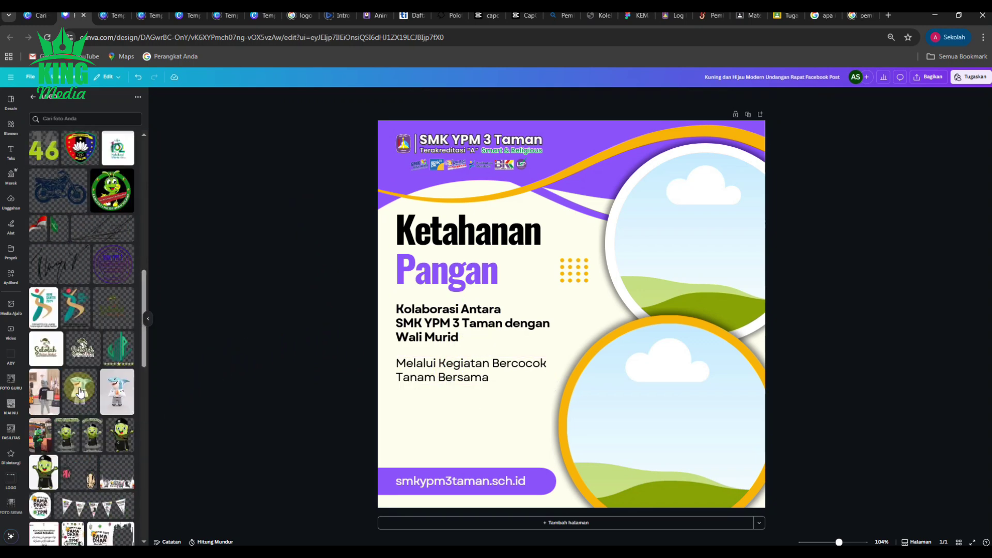
left_click(34, 193)
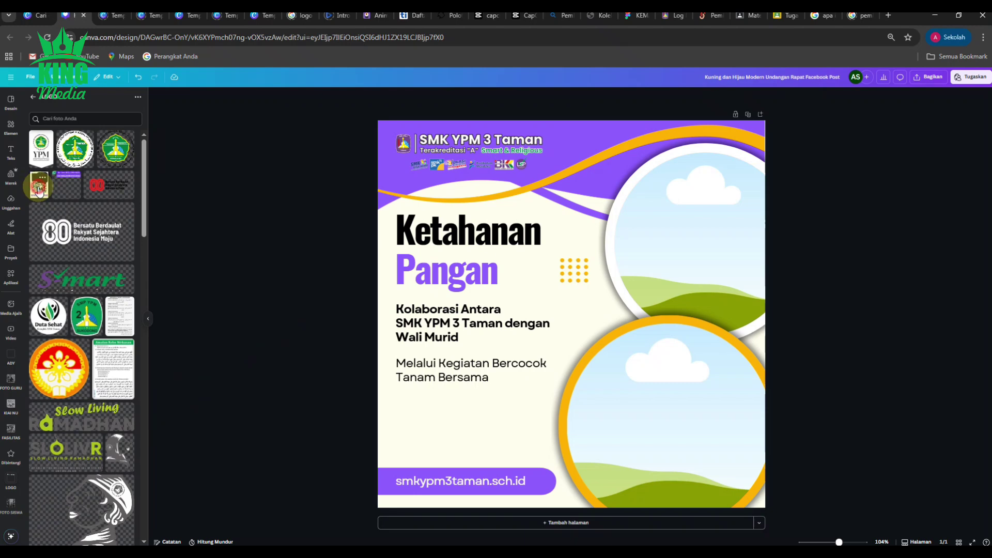
left_click_drag(663, 185, 432, 405)
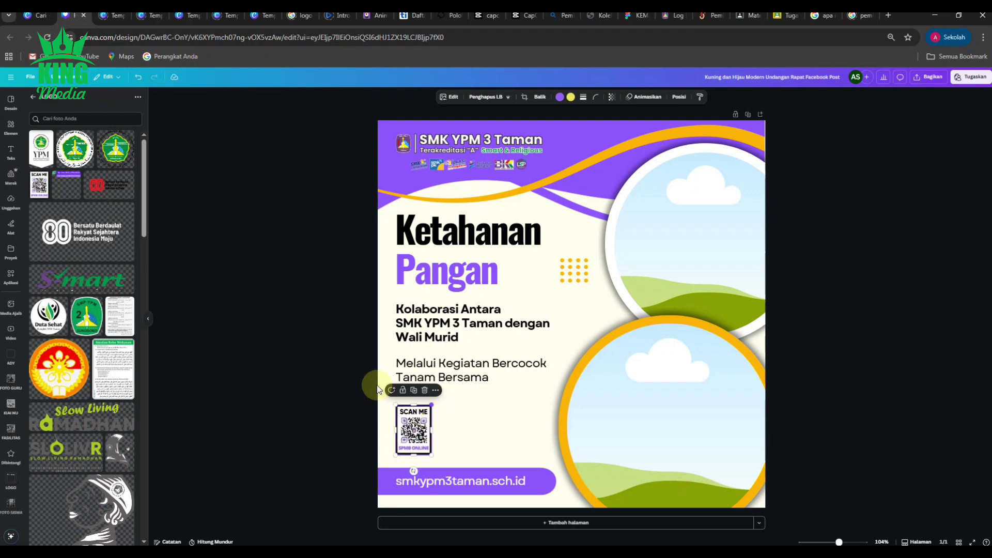
Insert the WhatsApp contact image, crop off its empty lower part, and place it, scaled down, beside the SCAN ME QR code.
left_click(64, 179)
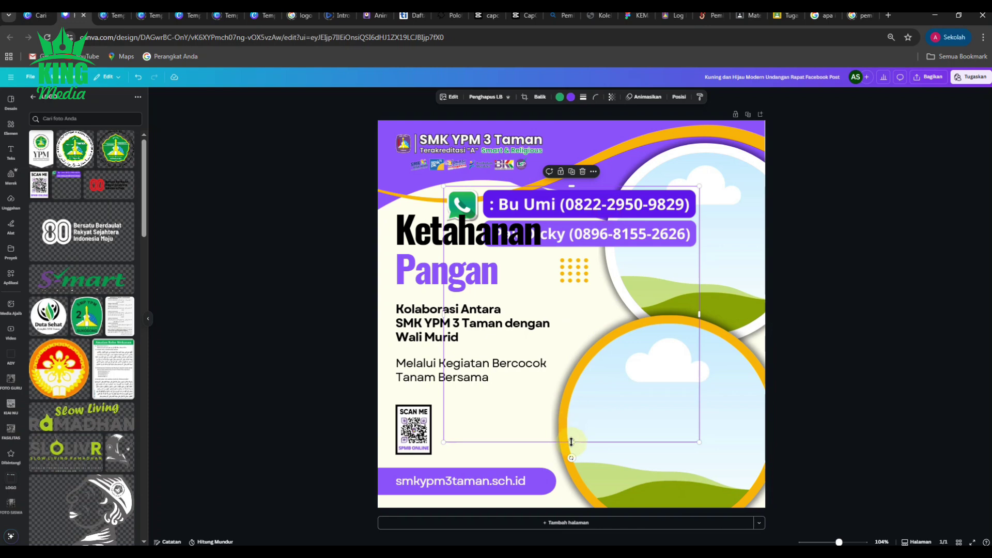
left_click_drag(571, 441, 591, 207)
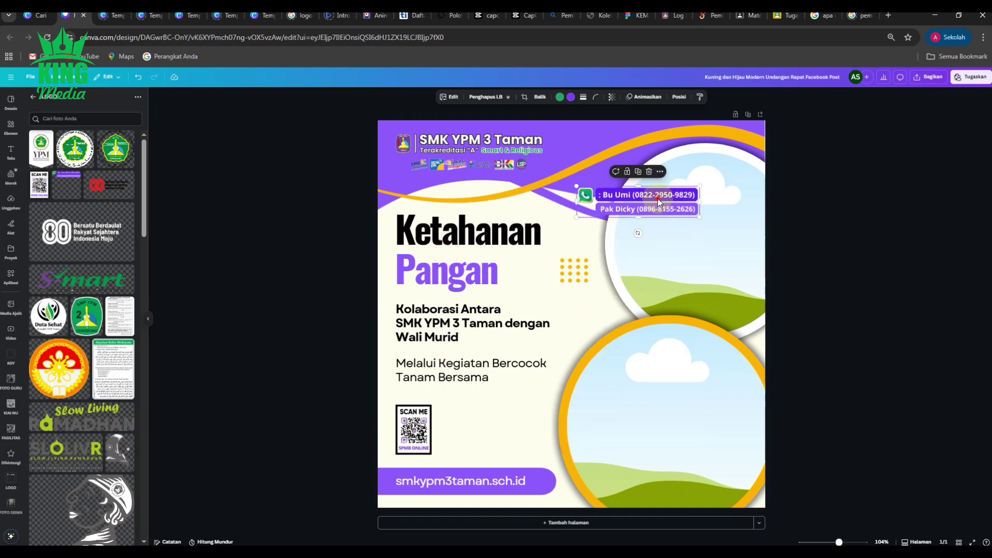
left_click_drag(658, 206, 510, 450)
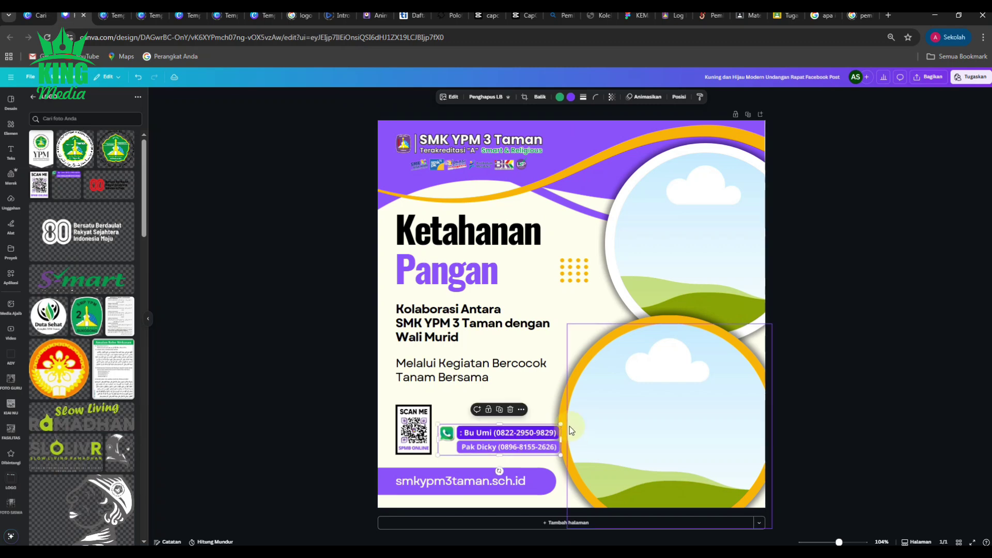
left_click_drag(562, 424, 521, 432)
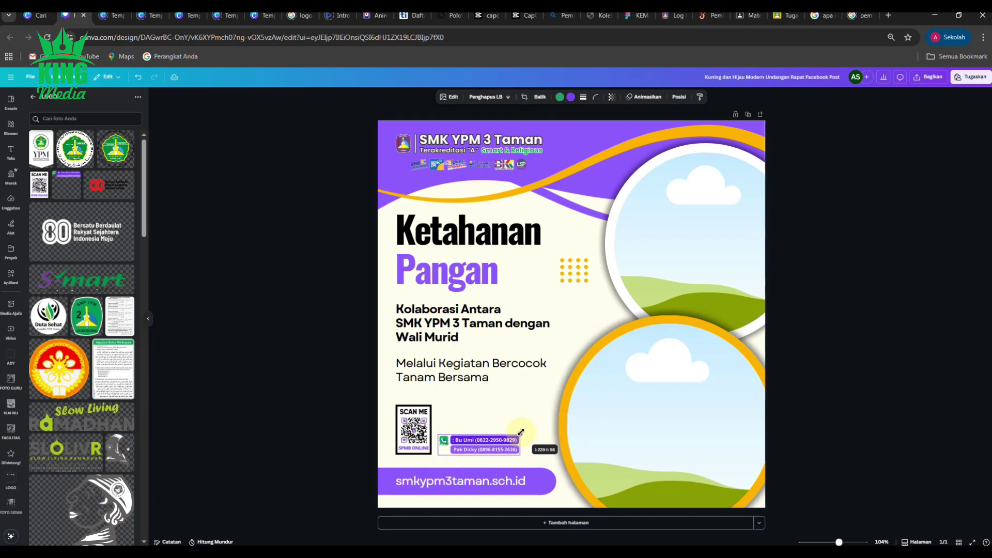
left_click(332, 427)
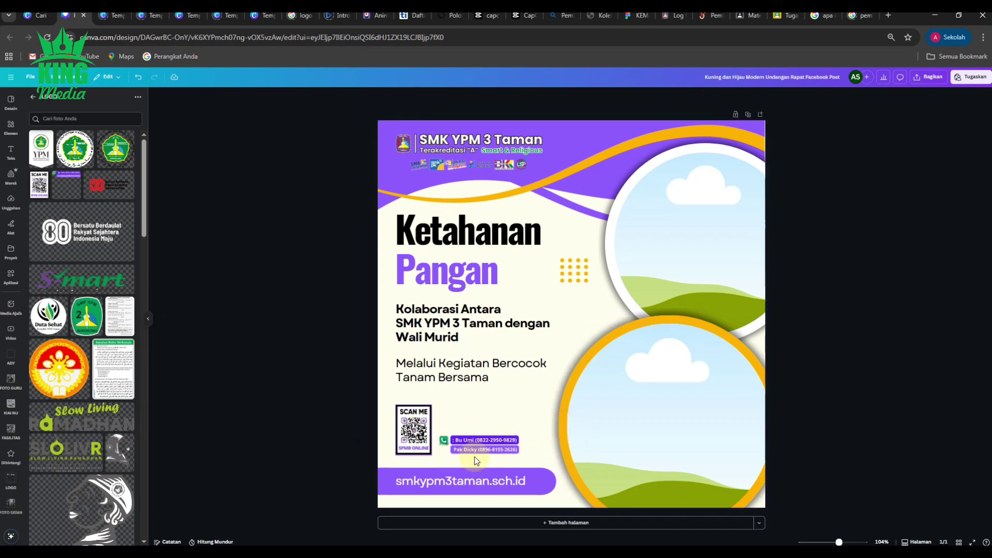
left_click(488, 444)
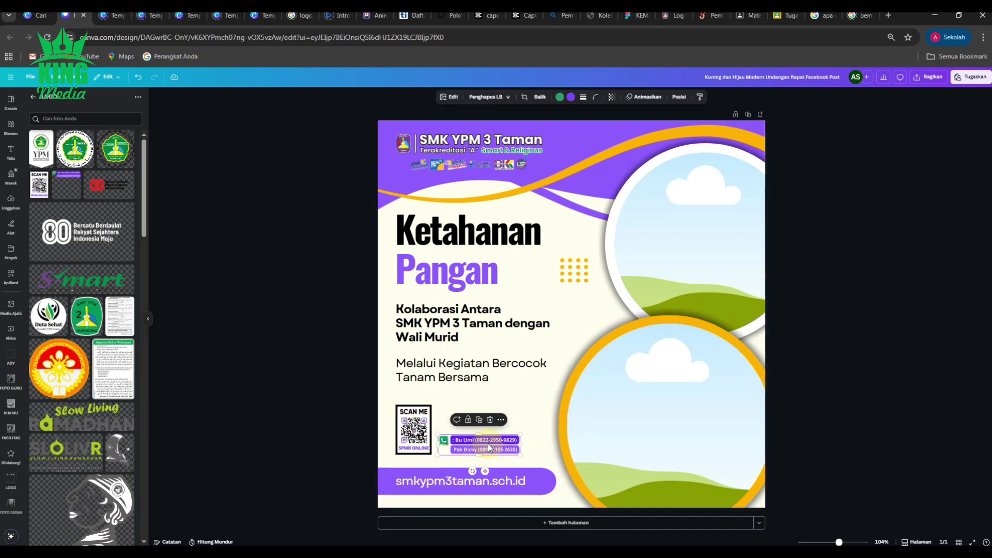
left_click(364, 422)
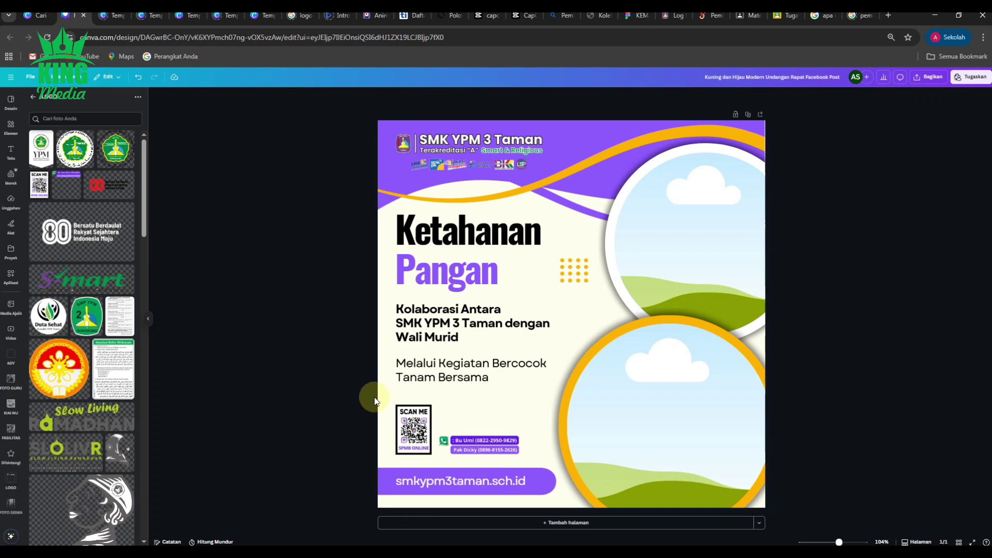
Fill the lower orange-rimmed circle frame with the uploaded group photo of farmers in straw hats.
left_click(11, 201)
left_click(54, 183)
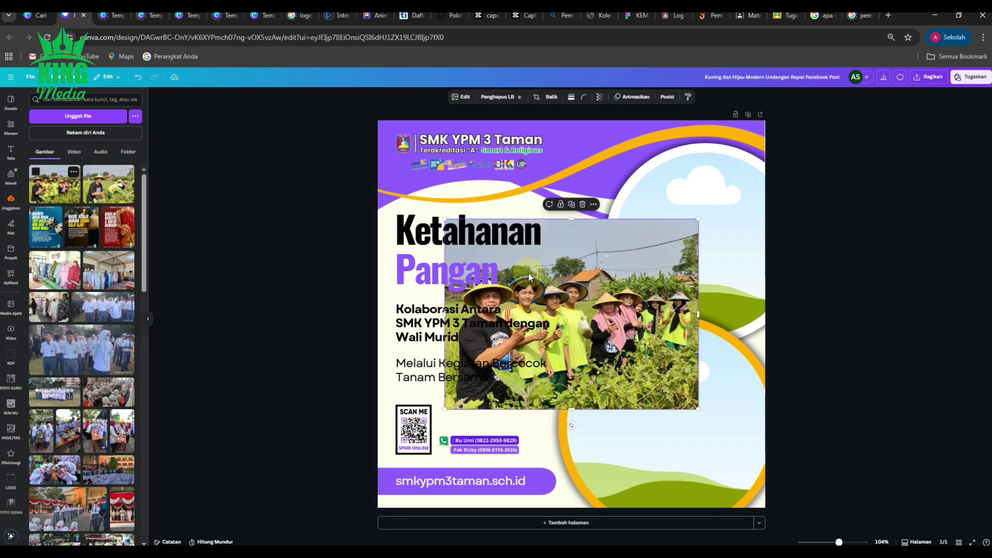
left_click_drag(584, 339, 638, 418)
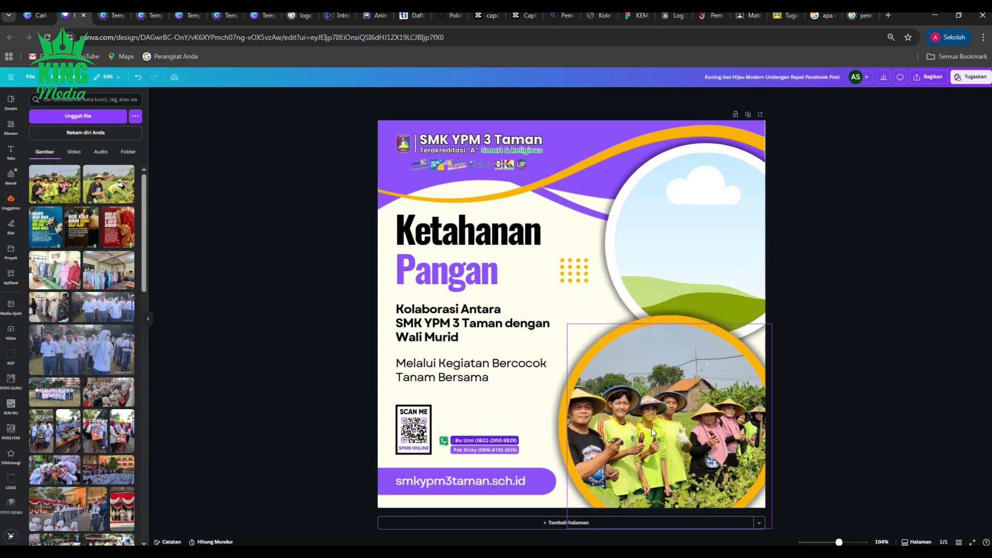
Fill the upper white-rimmed circle frame with the second field photo and shift the picture left within the frame.
left_click(109, 184)
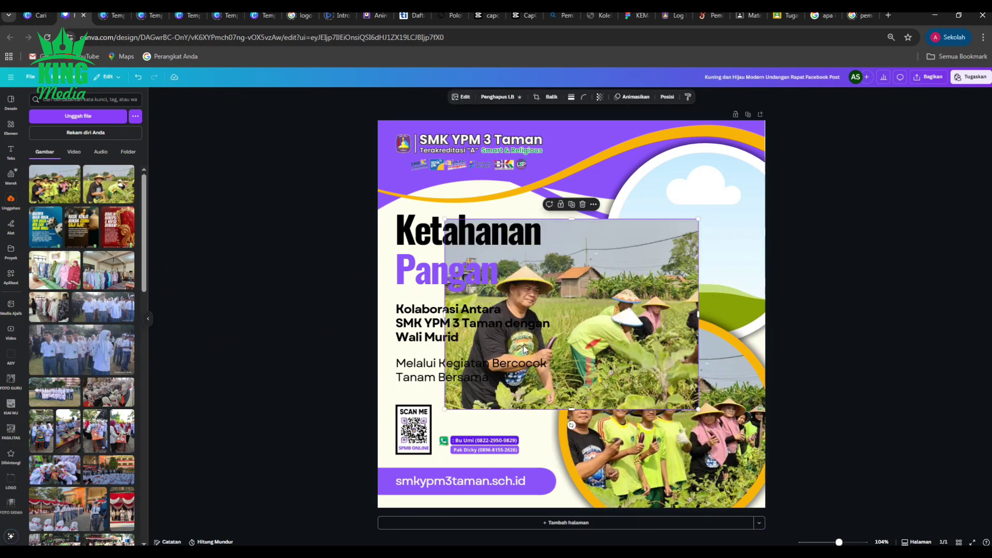
left_click_drag(636, 300, 708, 254)
double_click(708, 254)
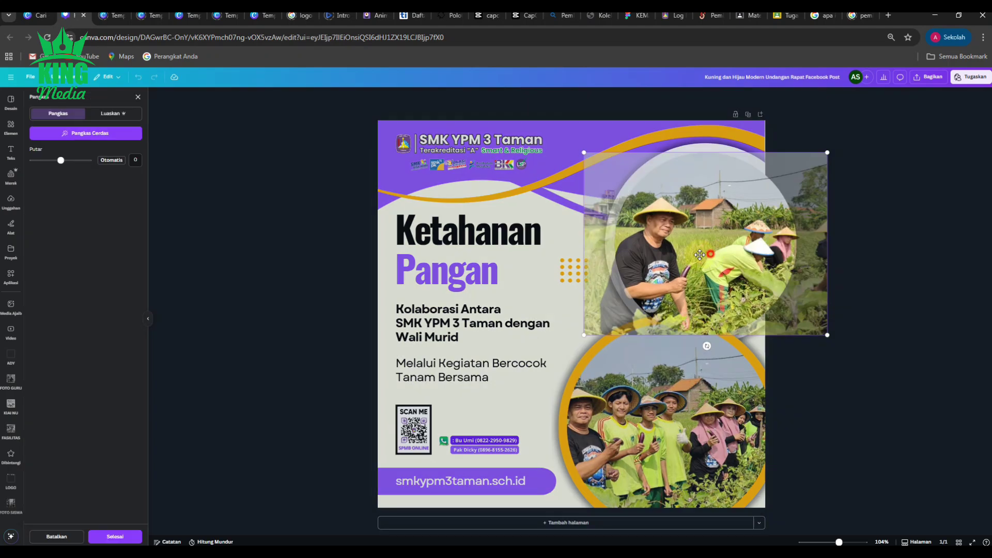
left_click(892, 292)
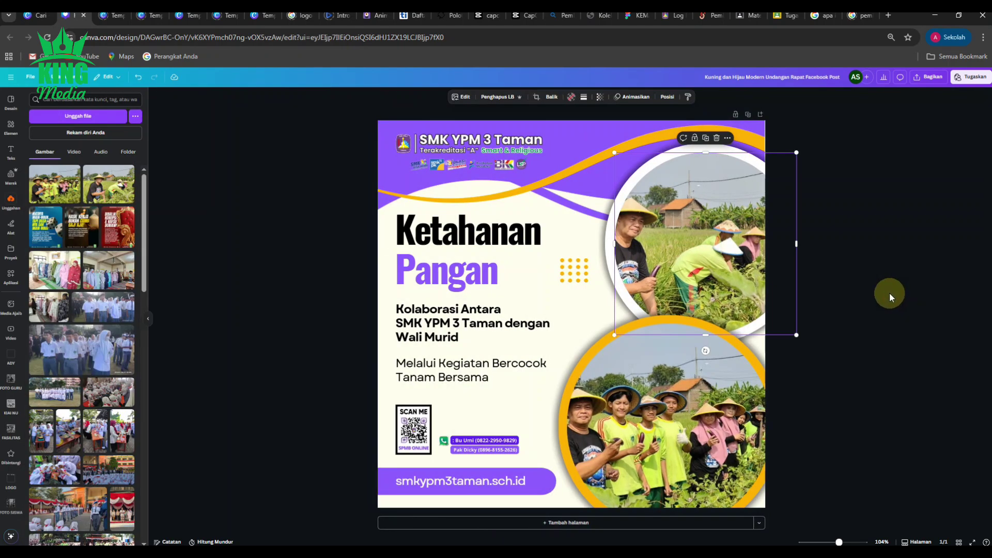
left_click(887, 293)
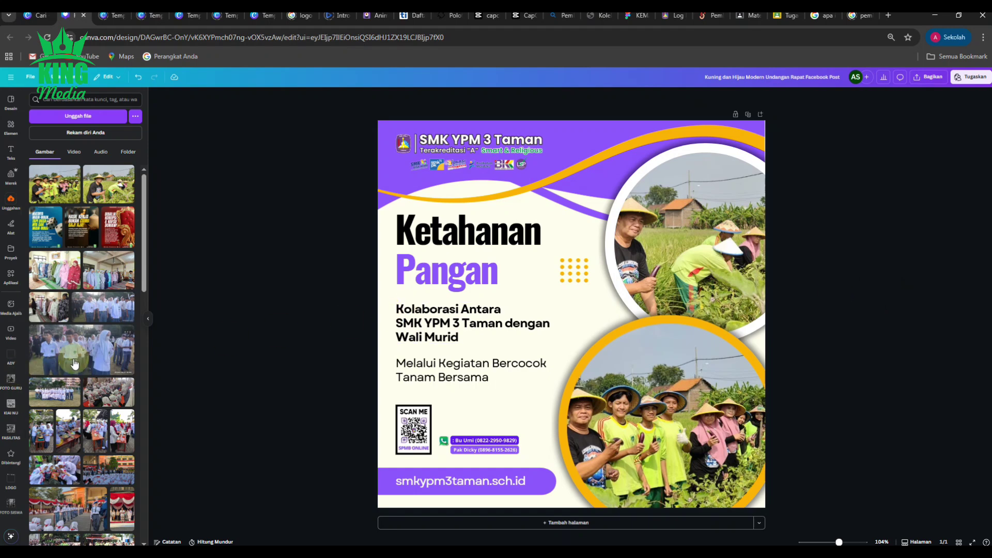
Insert the shark mascot with clasped hands from the logo folder and crop its empty margins on all four sides.
left_click(11, 485)
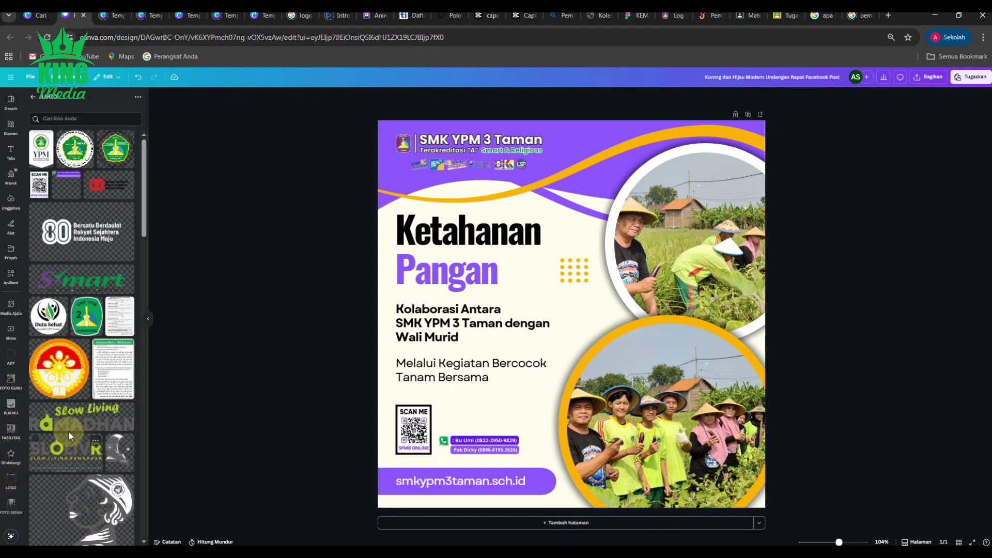
scroll(69, 432, "down", 10)
scroll(69, 432, "down", 3)
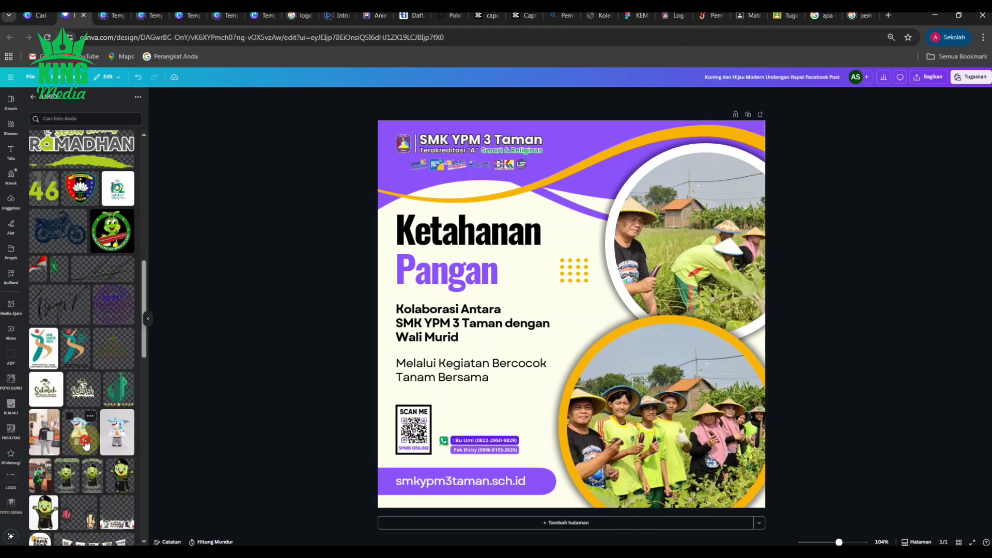
left_click(80, 434)
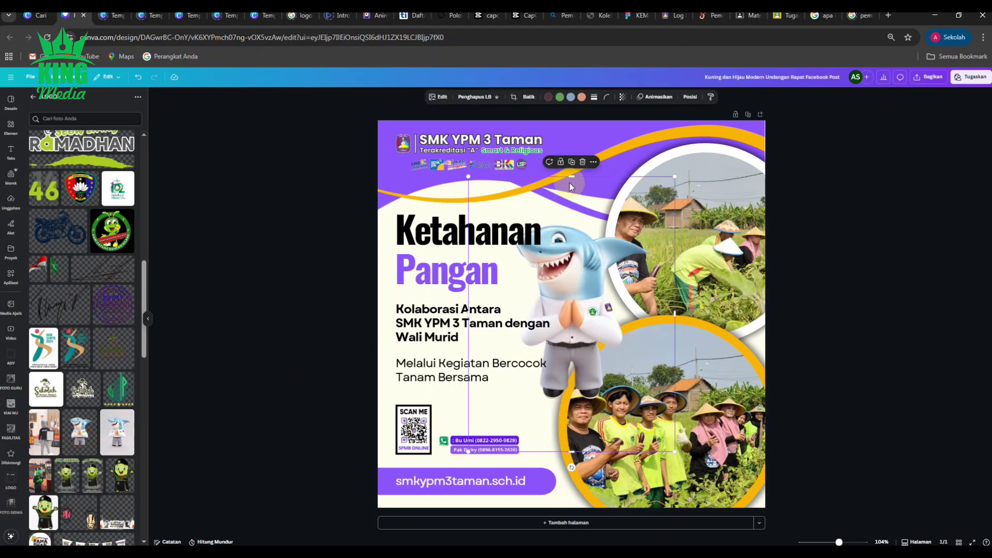
left_click_drag(571, 178, 571, 222)
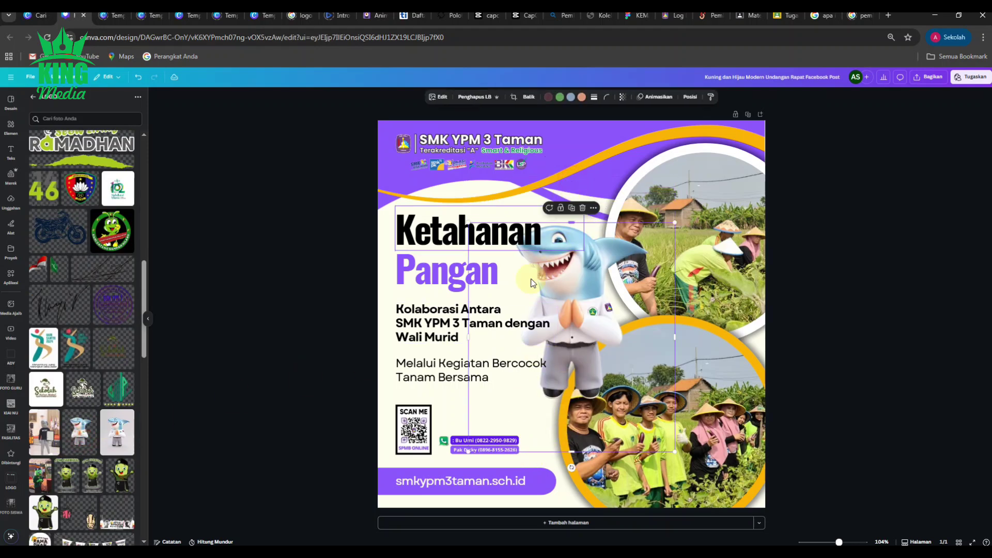
left_click_drag(468, 337, 509, 337)
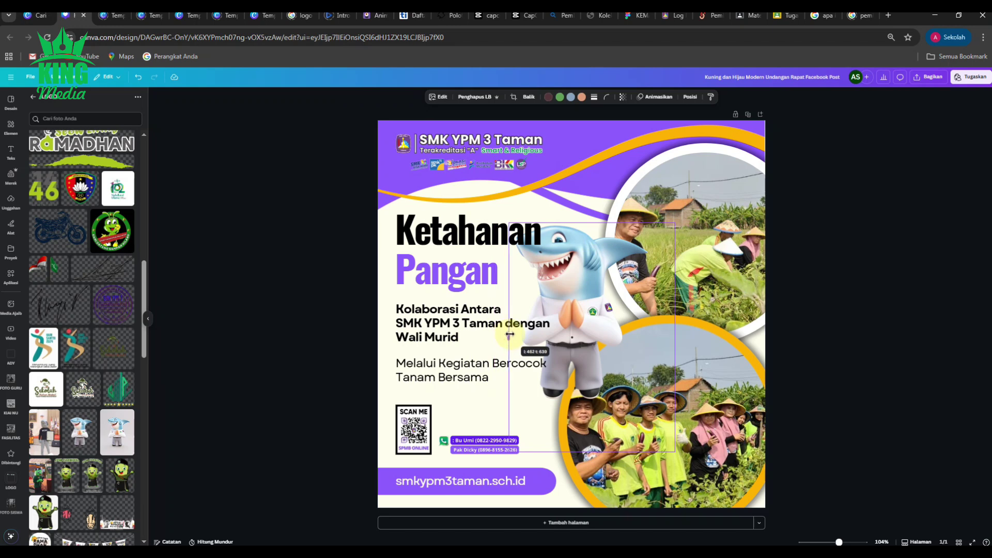
left_click_drag(675, 337, 652, 337)
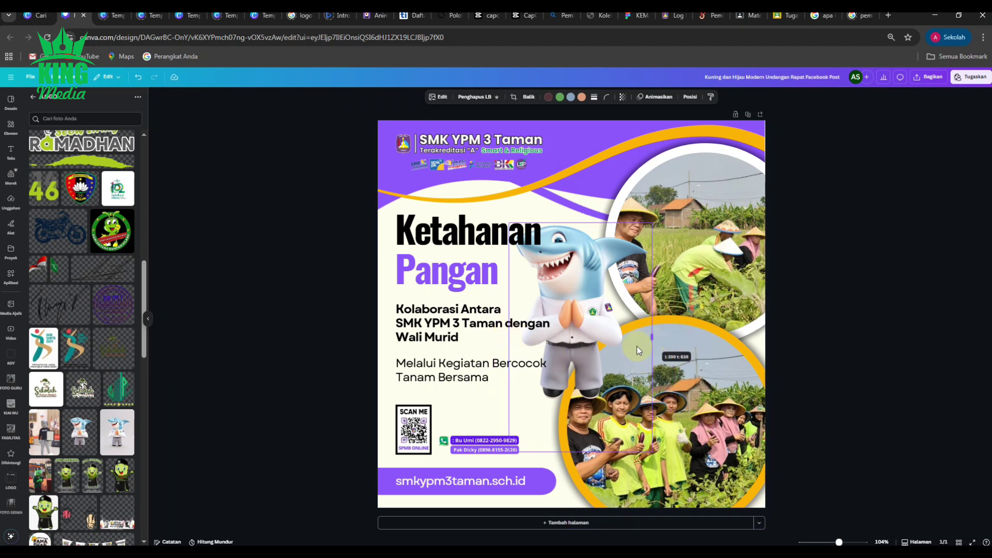
left_click_drag(587, 450, 589, 403)
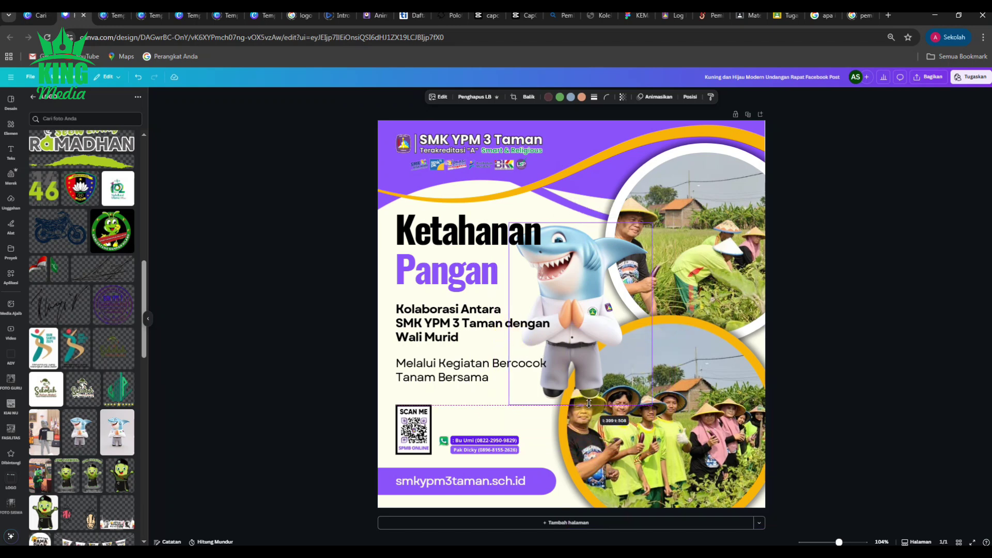
Scale down the shark mascot, place it in the purple header beside the school name, and nudge it slightly down.
left_click_drag(509, 405, 572, 170)
left_click(864, 204)
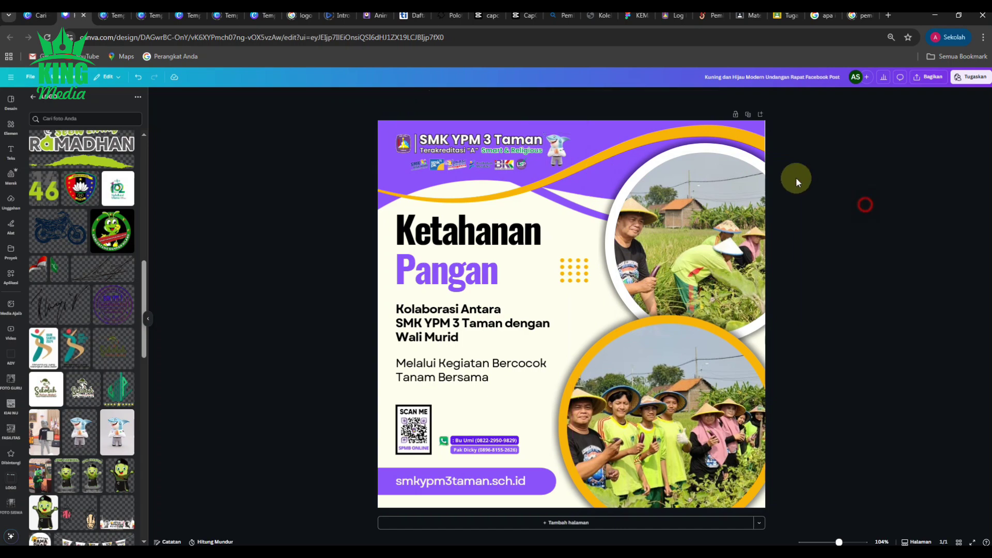
scroll(568, 130, "up", 5)
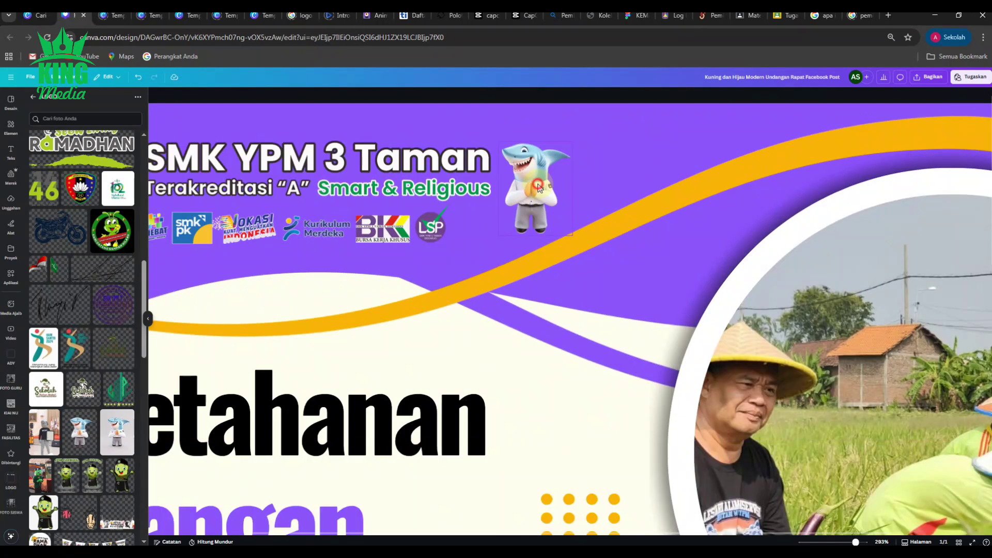
left_click(538, 185)
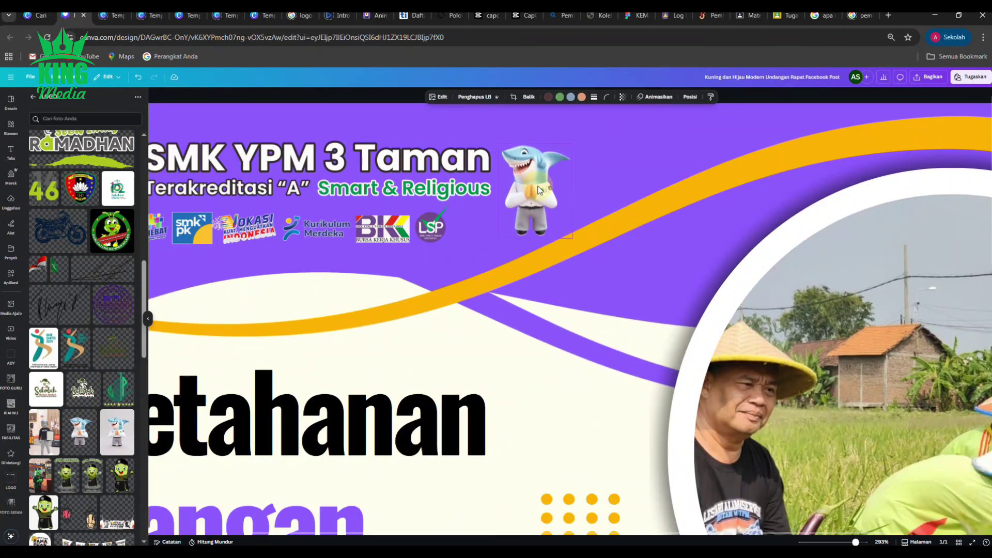
scroll(537, 196, "down", 5)
left_click(809, 238)
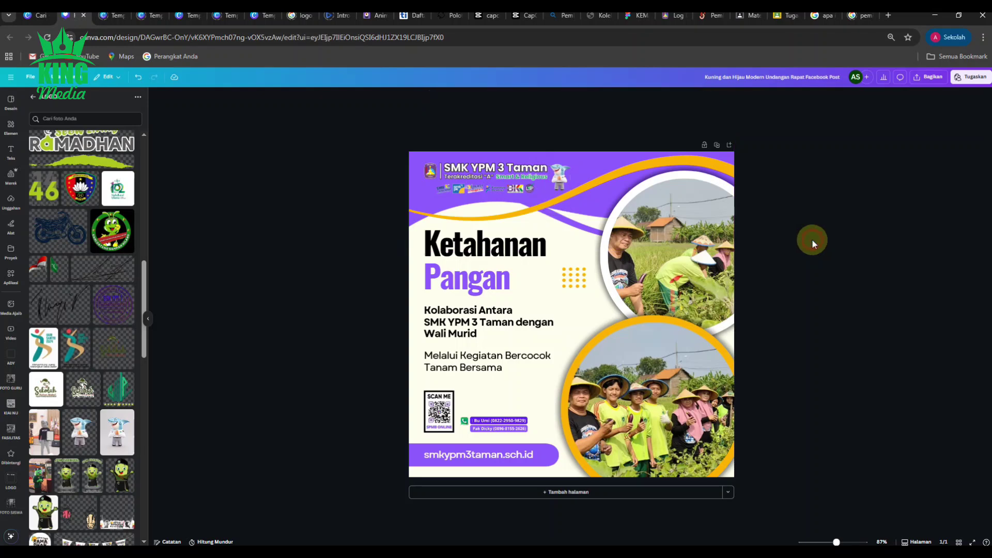
Nudge the WhatsApp contact block slightly closer to the QR code.
left_click(506, 424)
left_click(828, 358)
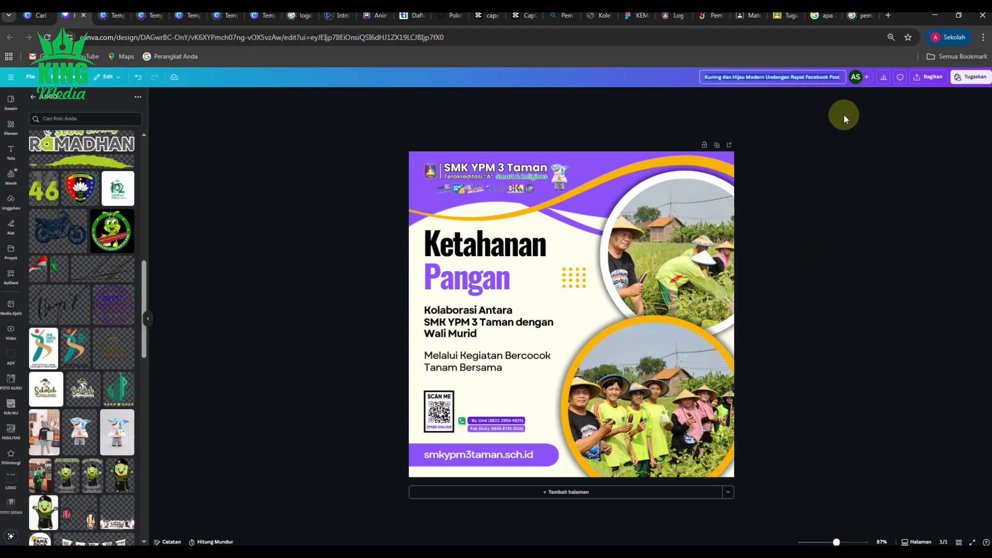
Rename the design as KETAHANAN PANGAN.
type("KE")
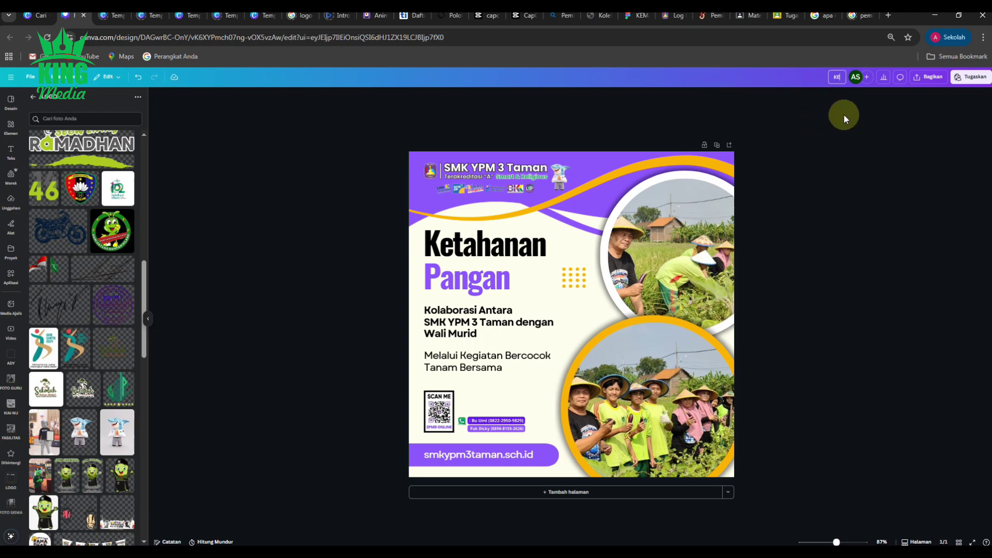
type("TAHANAN PANGAN")
left_click(852, 255)
Download the finished design as a JPG file.
left_click(928, 76)
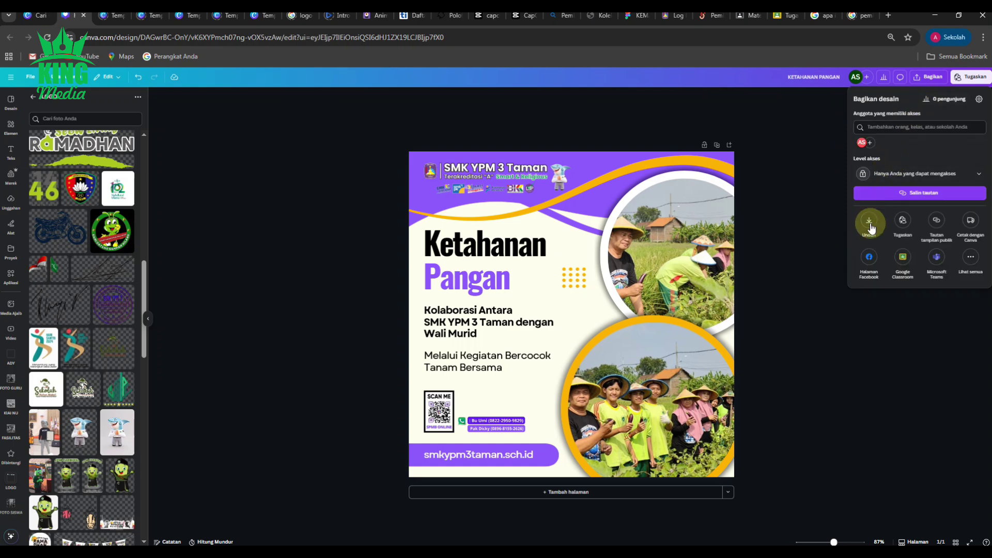
left_click(870, 221)
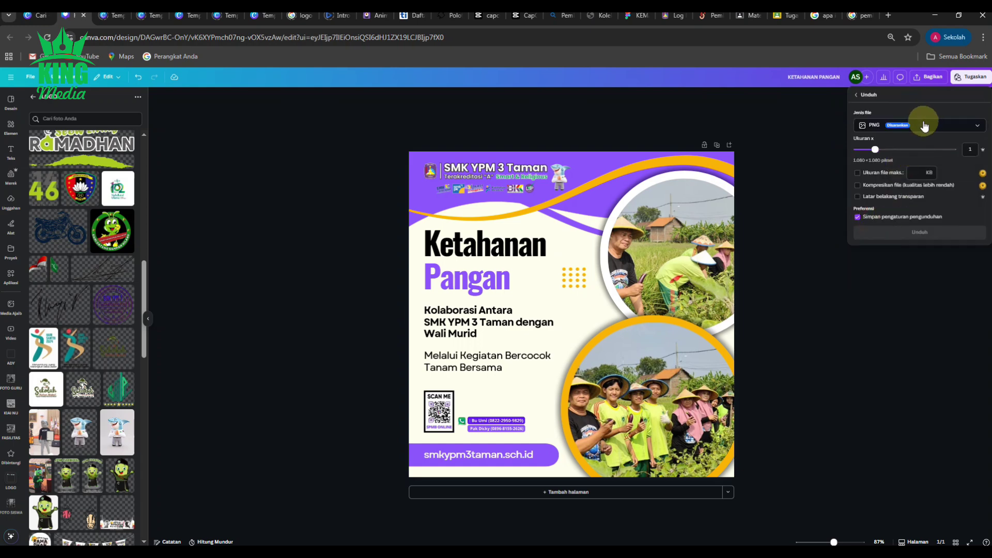
left_click(945, 125)
left_click(892, 150)
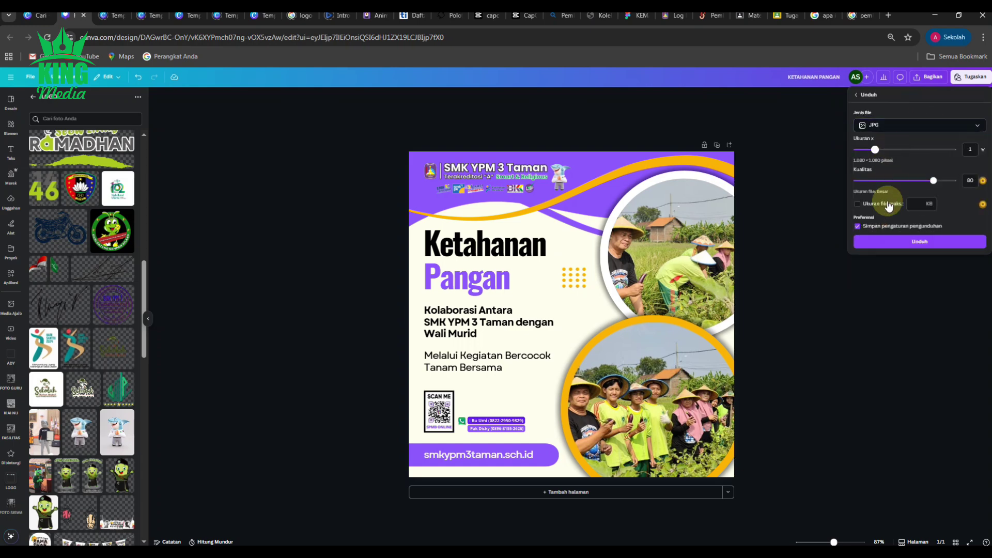
left_click(927, 241)
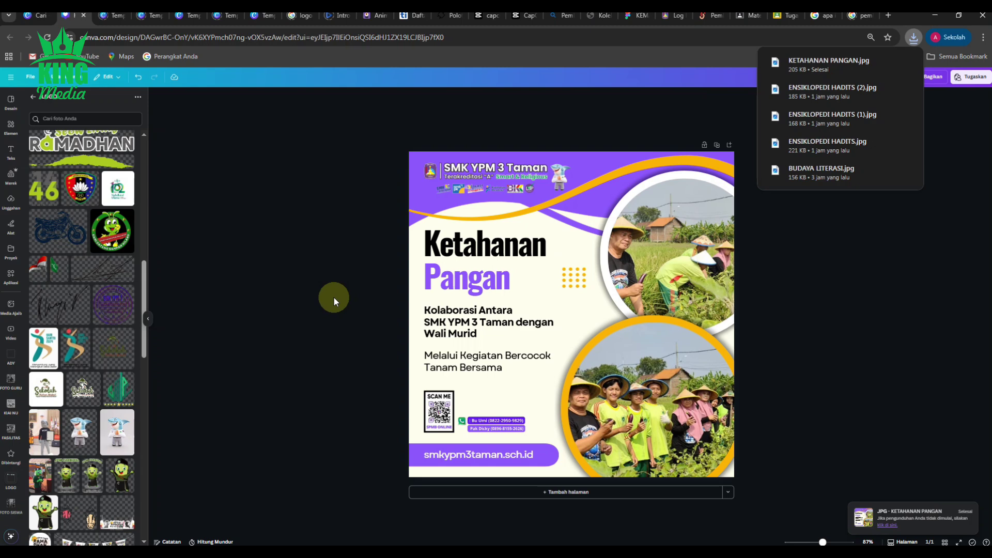
left_click(334, 297)
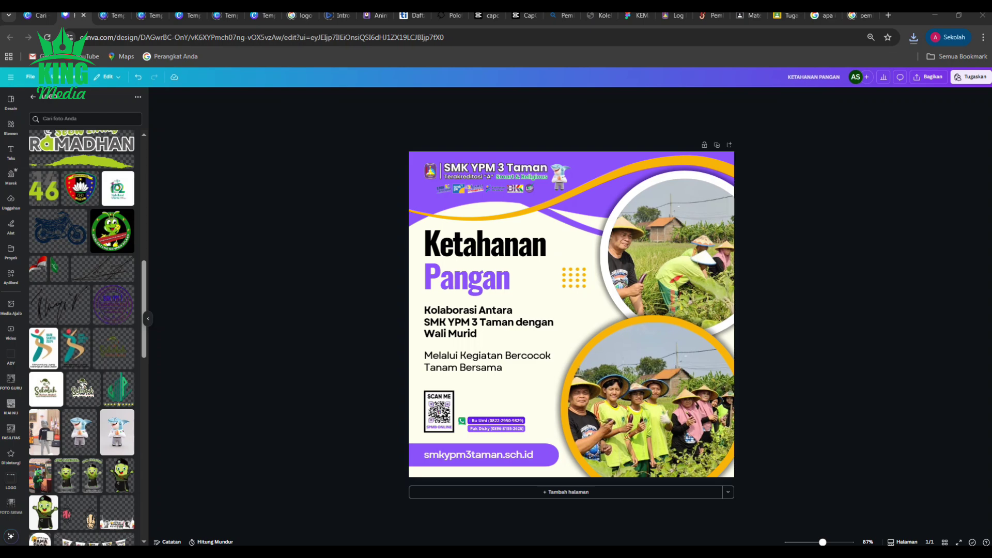
Check the downloaded KETAHANAN PANGAN.jpg in the image viewer and close it.
left_click_drag(263, 150, 573, 139)
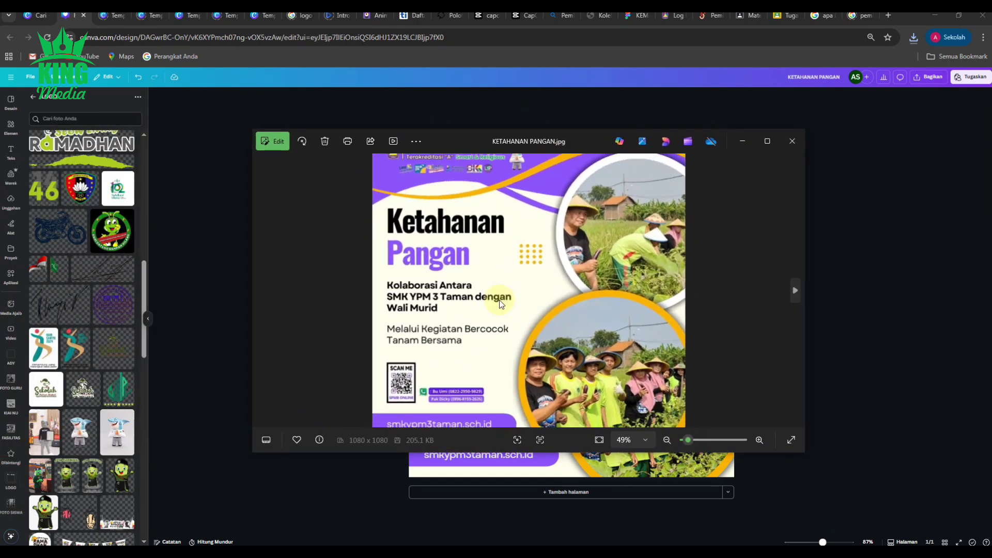
left_click(793, 144)
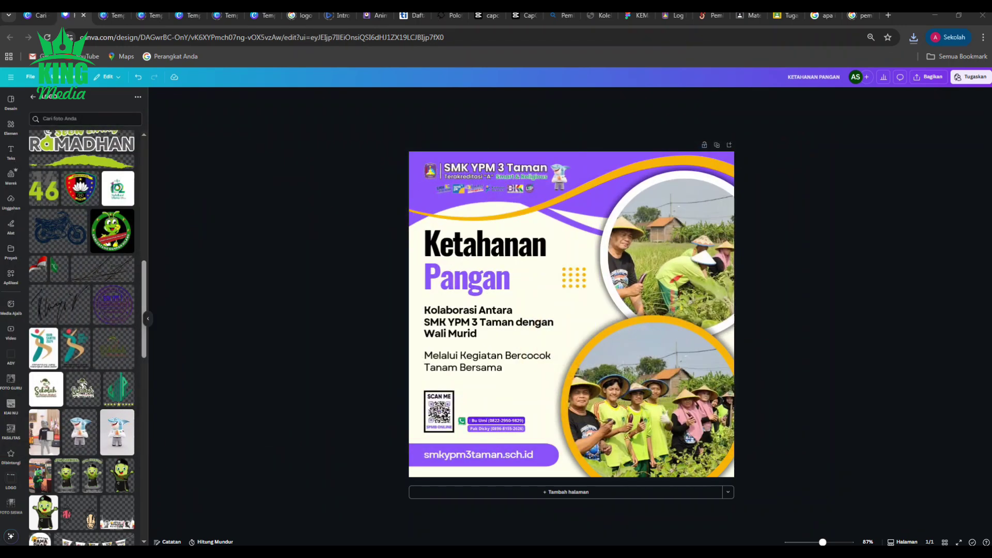